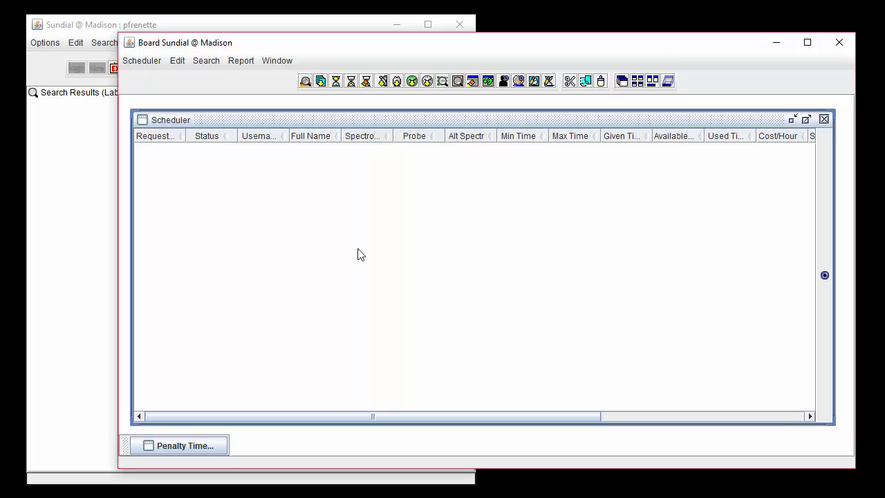
Load the SUBMITTED time requests for the billing period 2019-12-01 to 2019-12-05 into the scheduler table
click(157, 64)
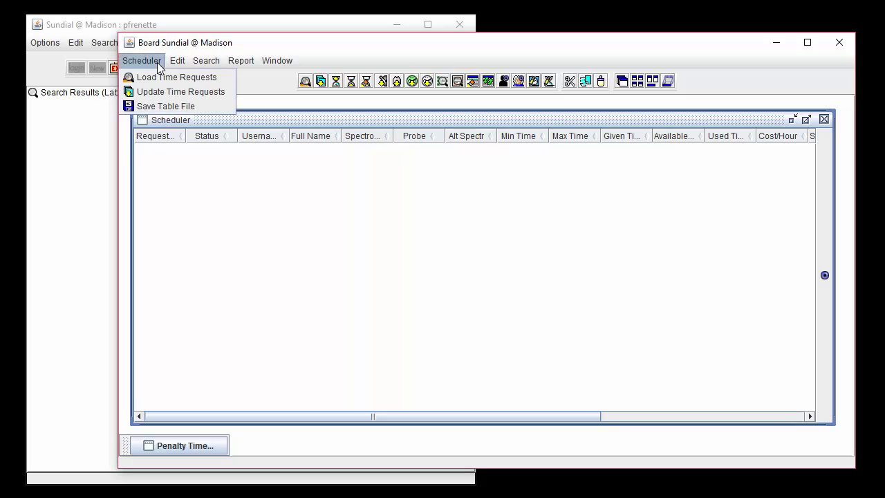
click(231, 76)
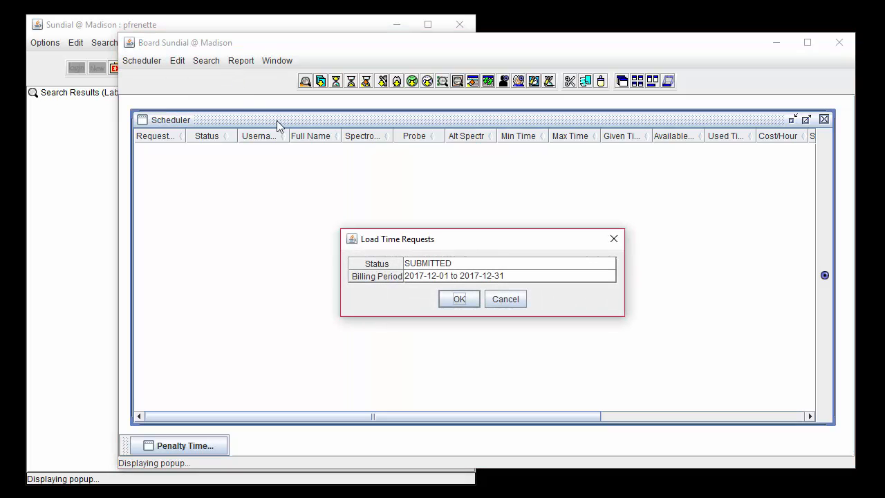
click(456, 264)
click(454, 281)
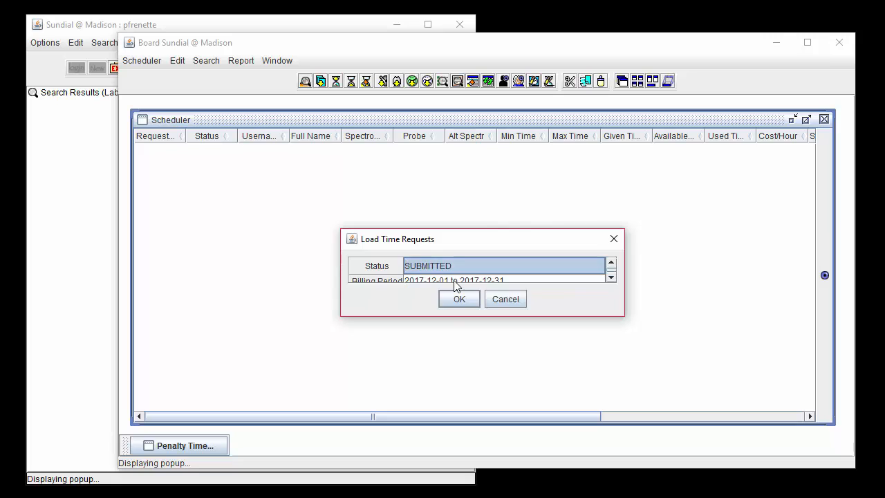
click(454, 280)
scroll(448, 308, up, 6)
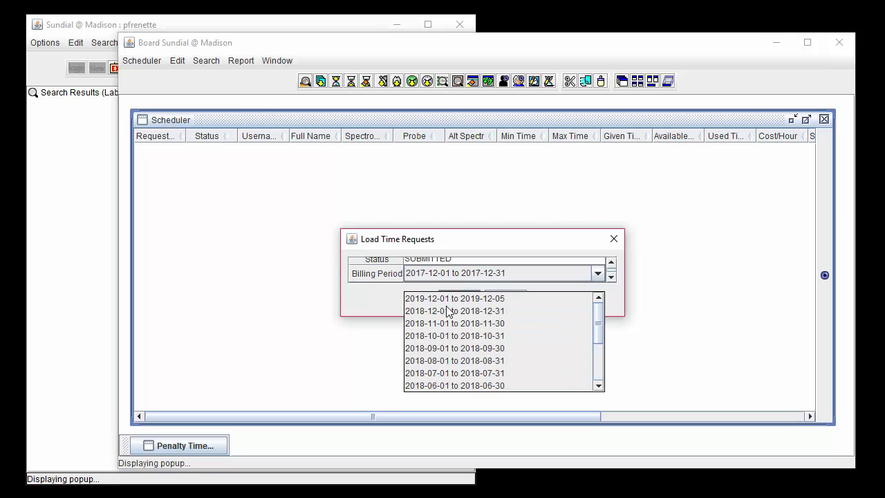
click(445, 299)
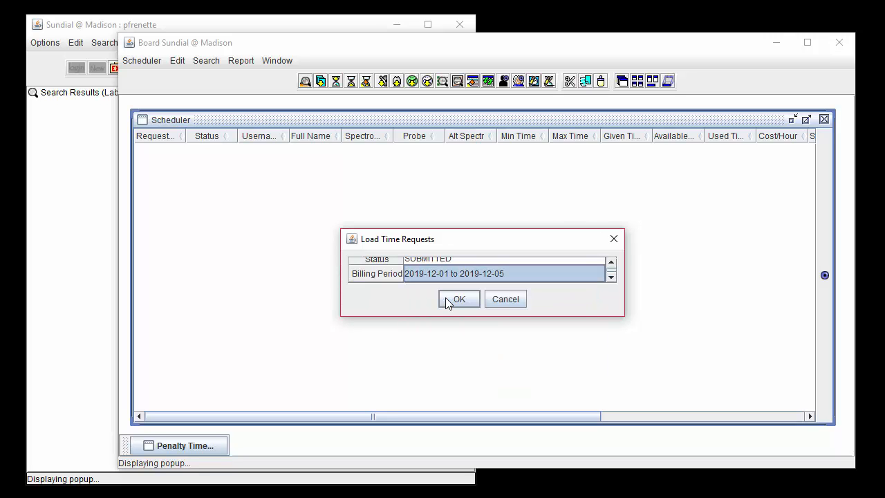
click(446, 299)
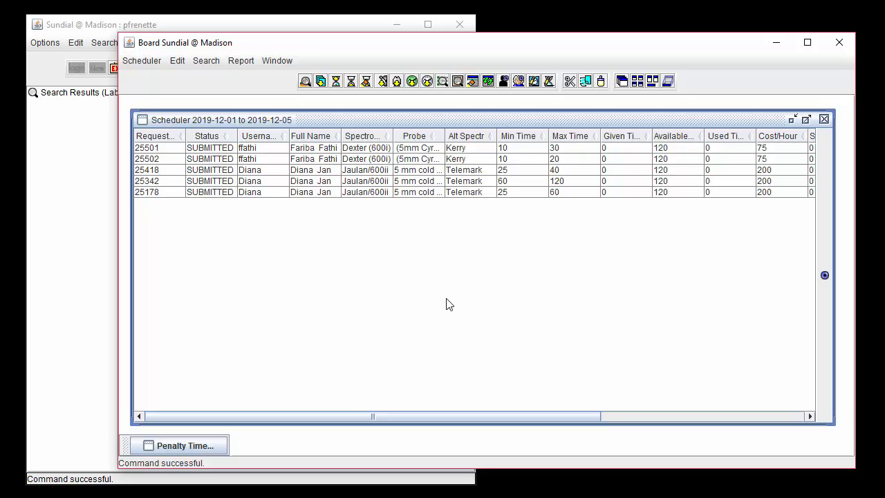
Select all loaded time requests and set their status to ACCEPTED
click(487, 81)
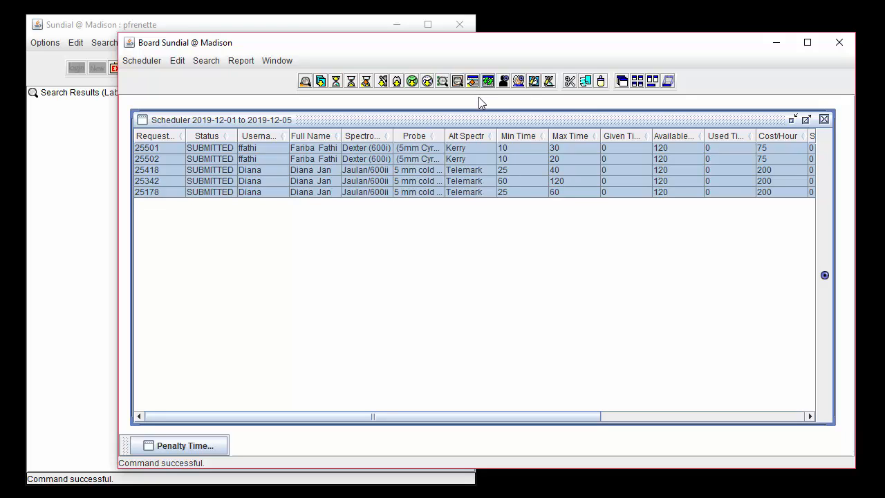
click(175, 64)
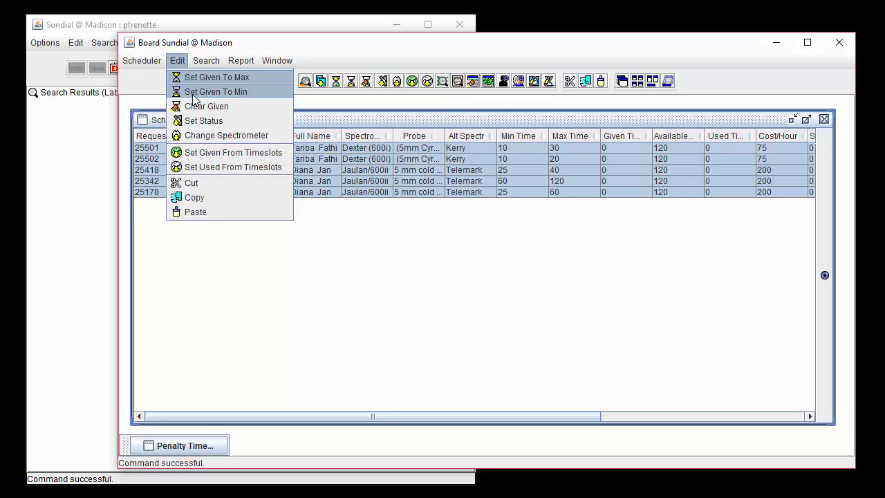
click(262, 117)
click(438, 273)
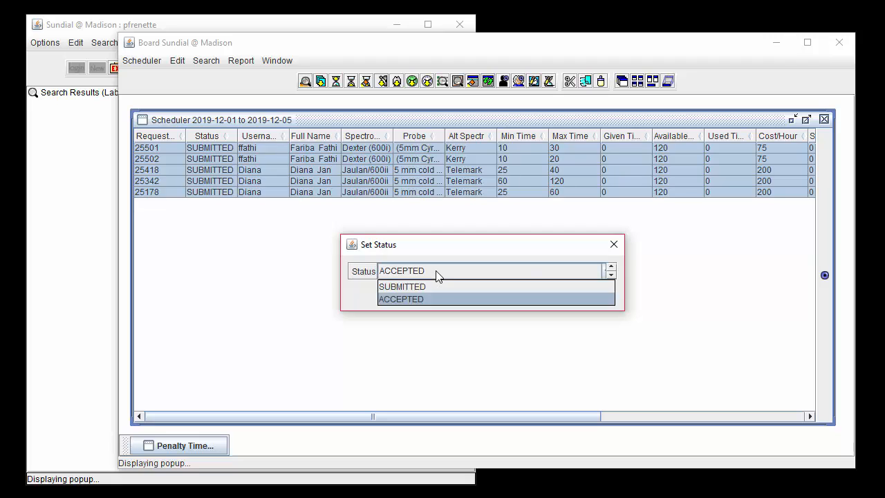
click(435, 298)
click(455, 293)
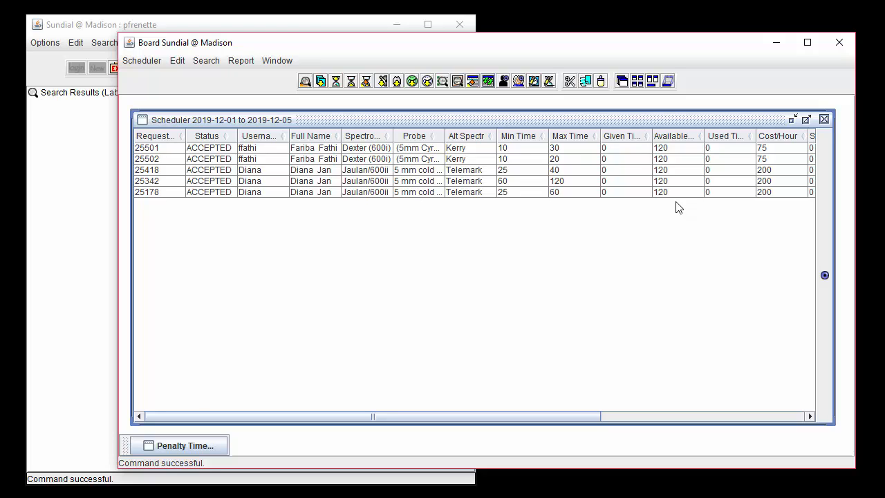
Open the Given Time and Surcharge cells of the first request to check that they are editable
double_click(626, 148)
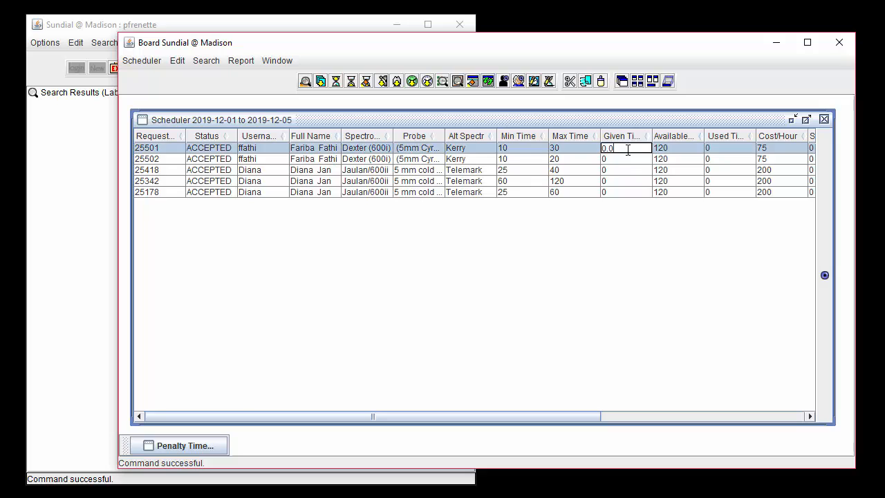
click(713, 149)
click(813, 148)
double_click(781, 148)
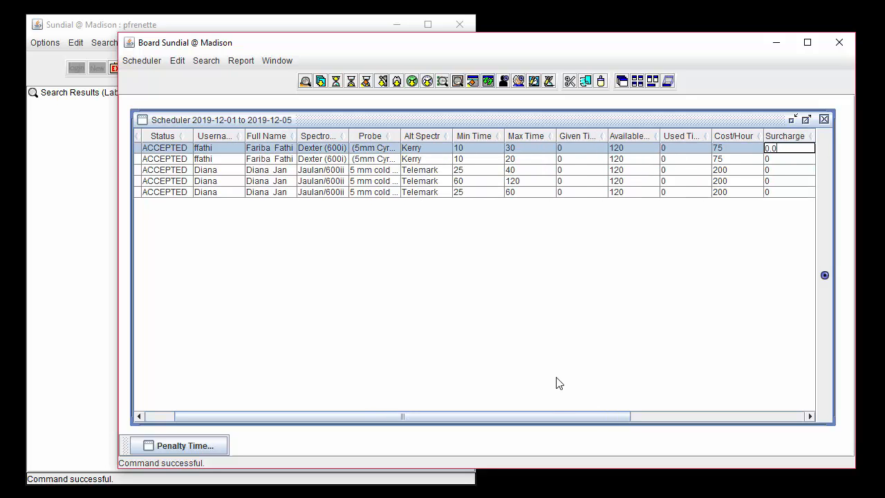
drag(554, 417, 401, 411)
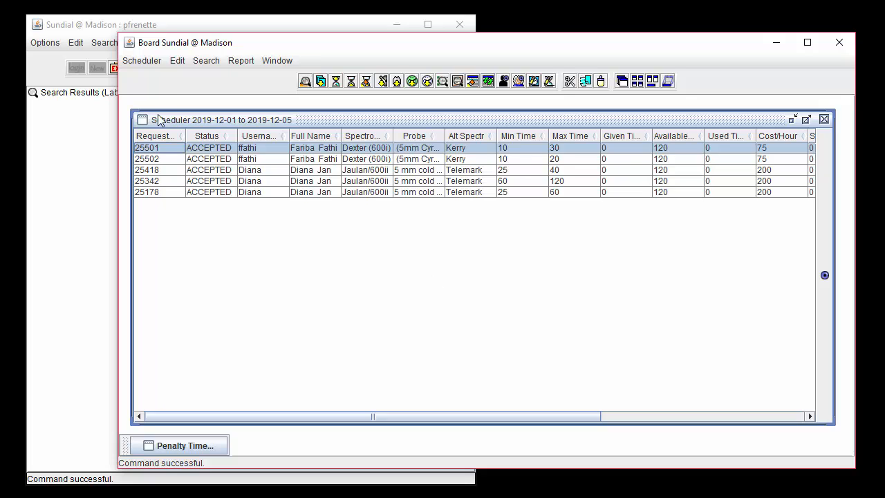
Load the ACCEPTED time requests for the billing period 2019-12-01 to 2019-12-05
click(152, 65)
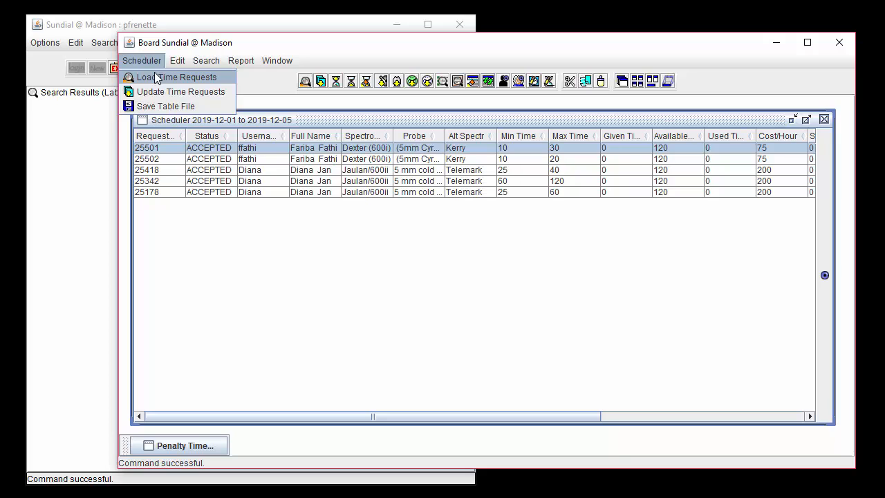
click(224, 81)
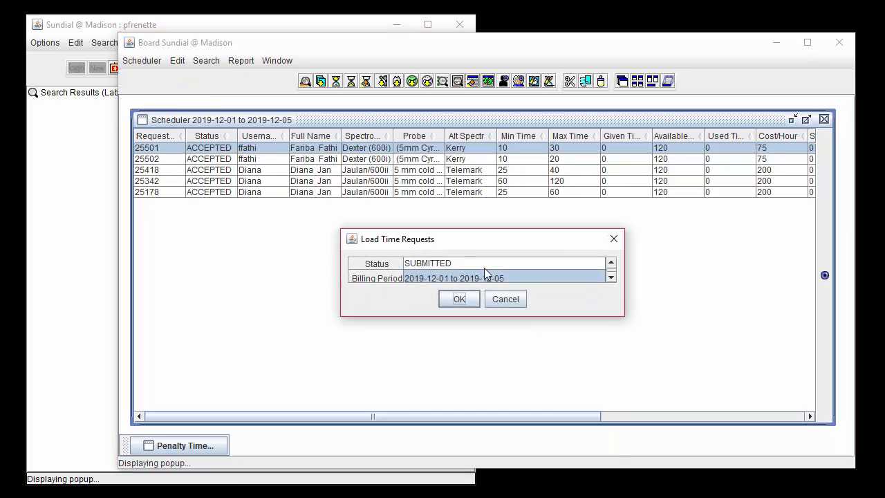
click(484, 267)
click(460, 291)
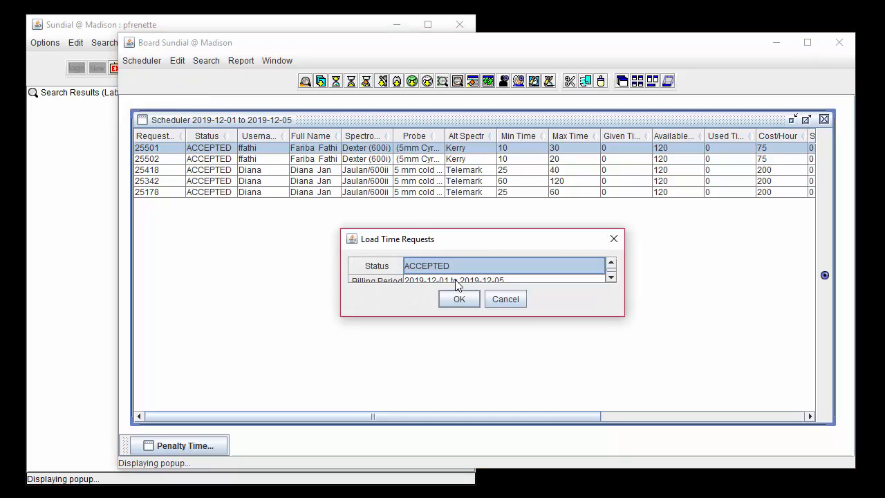
click(457, 280)
click(452, 294)
click(458, 298)
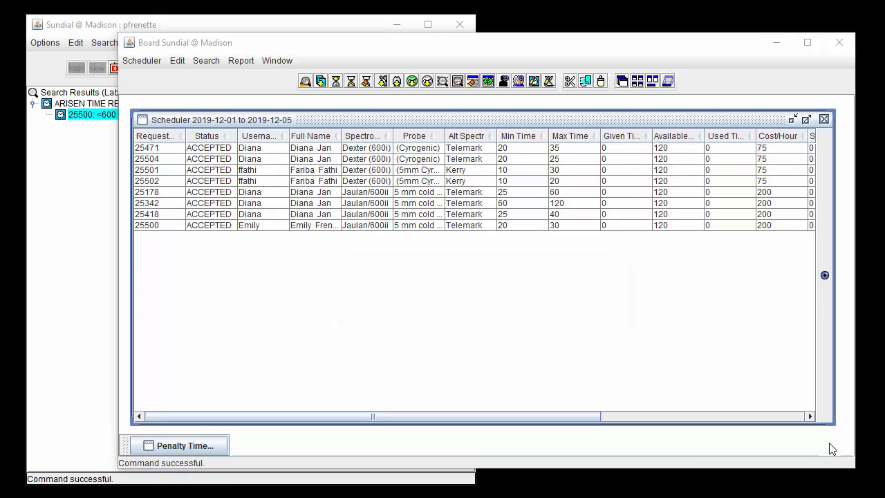
View the full time request record of the first listed request and close it again
click(533, 148)
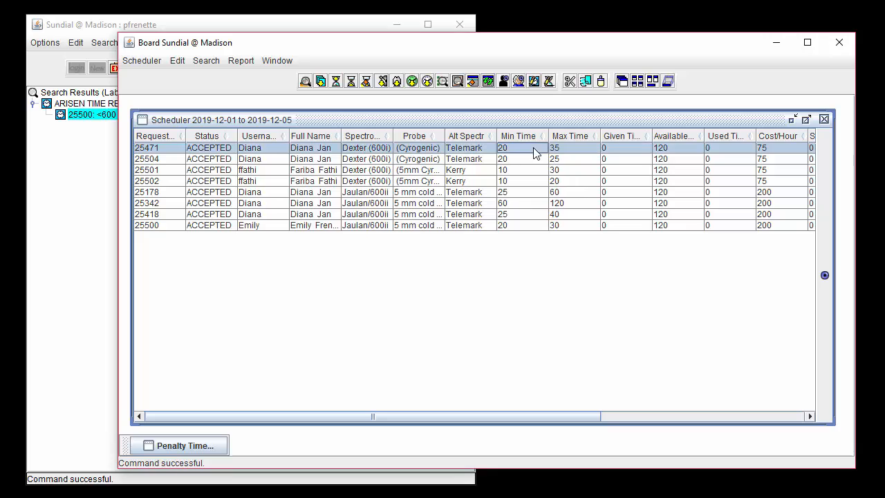
click(825, 276)
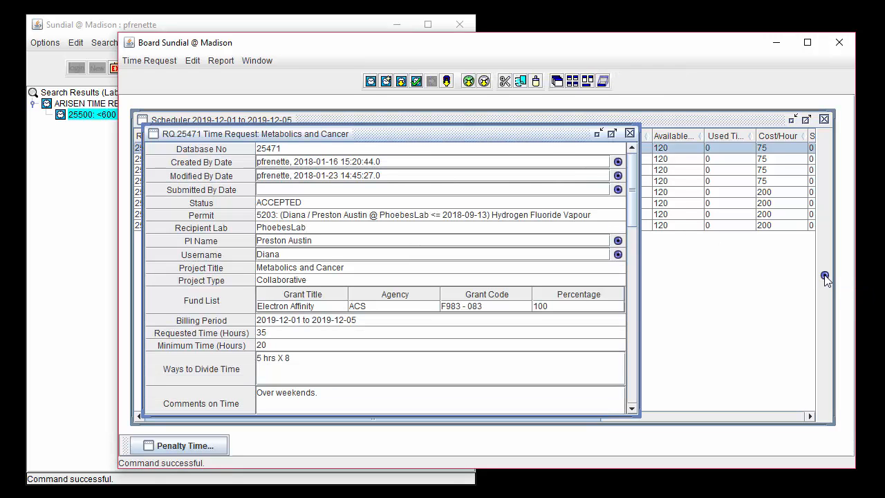
click(629, 132)
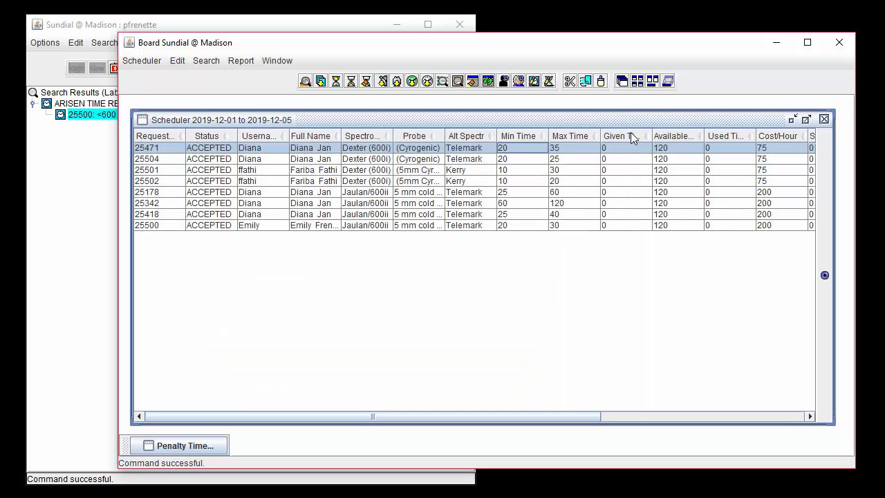
click(485, 148)
drag(513, 148, 510, 102)
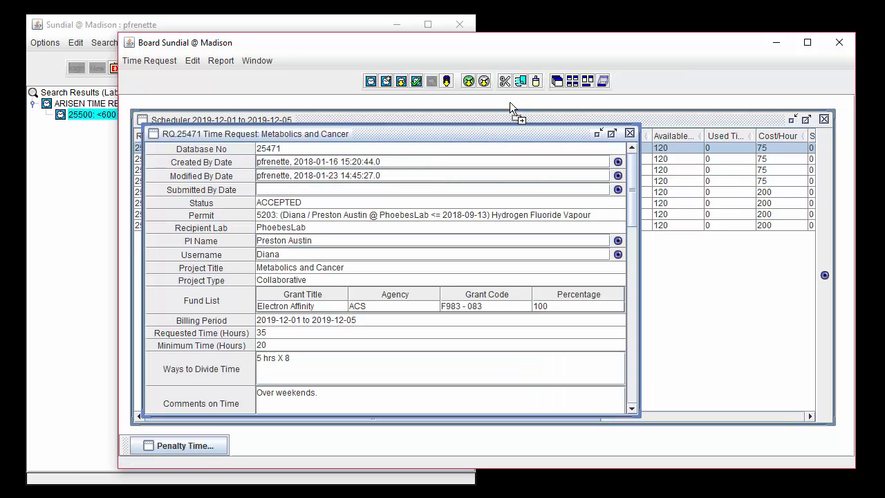
click(629, 133)
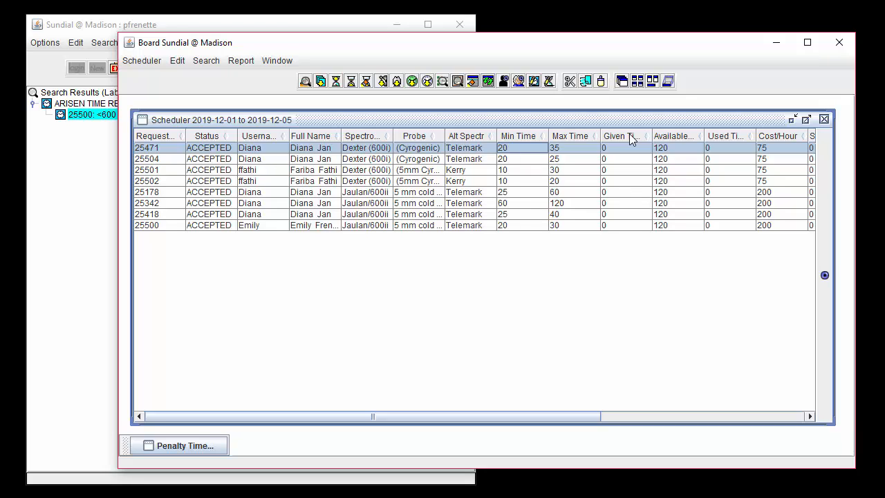
Set the given time of the four Dexter (600i) requests to their maximum and update the time requests
shift+click(629, 181)
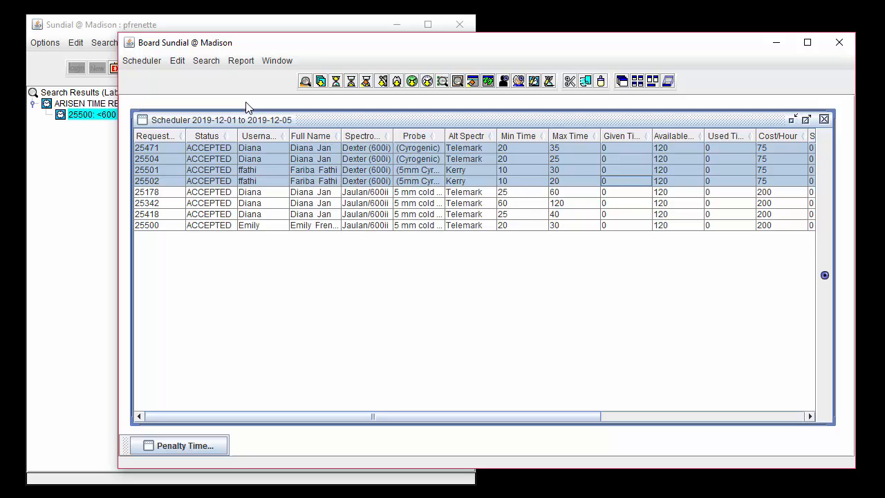
click(174, 61)
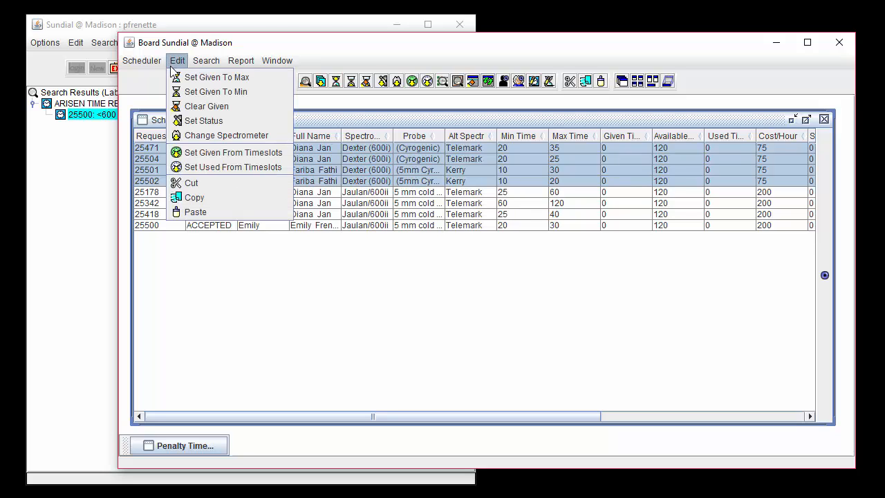
click(269, 80)
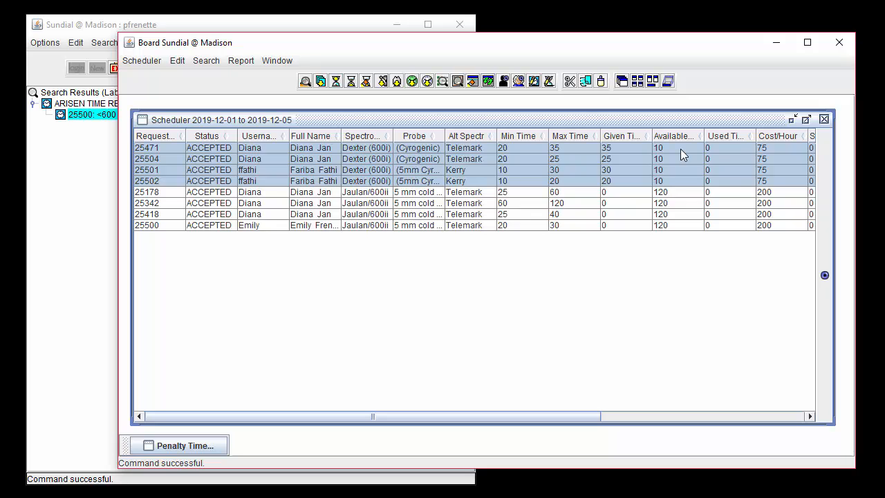
click(142, 61)
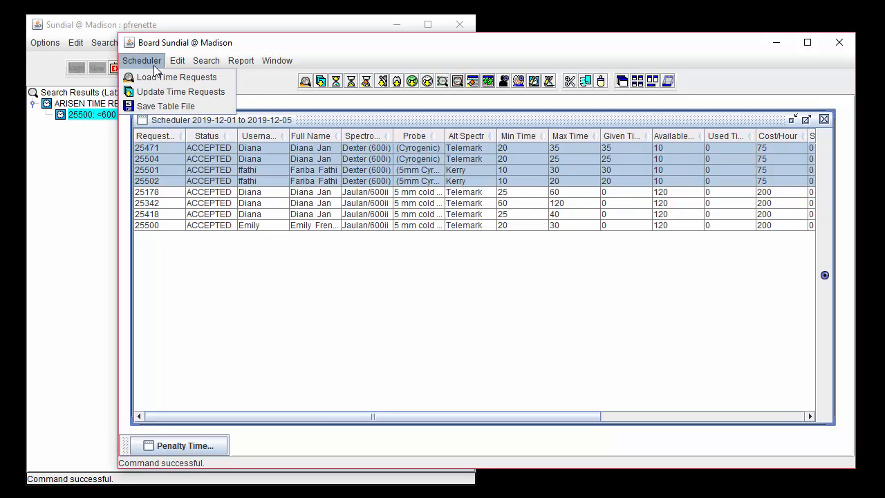
click(174, 97)
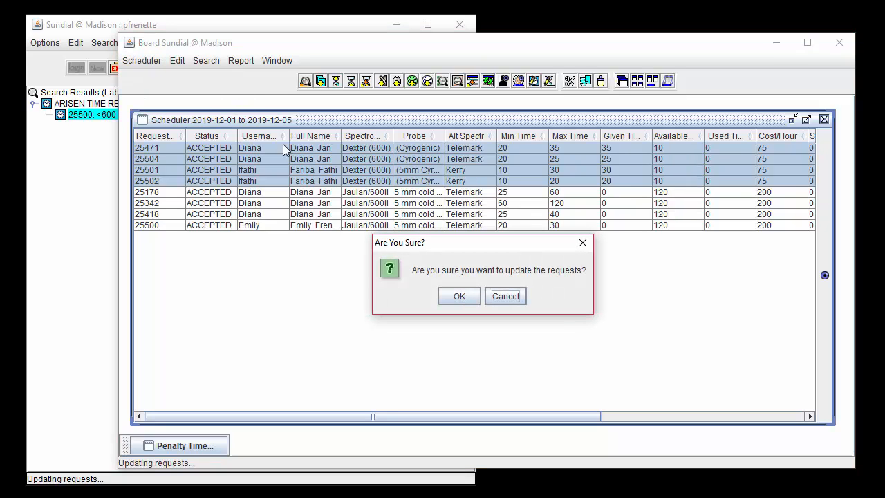
click(460, 294)
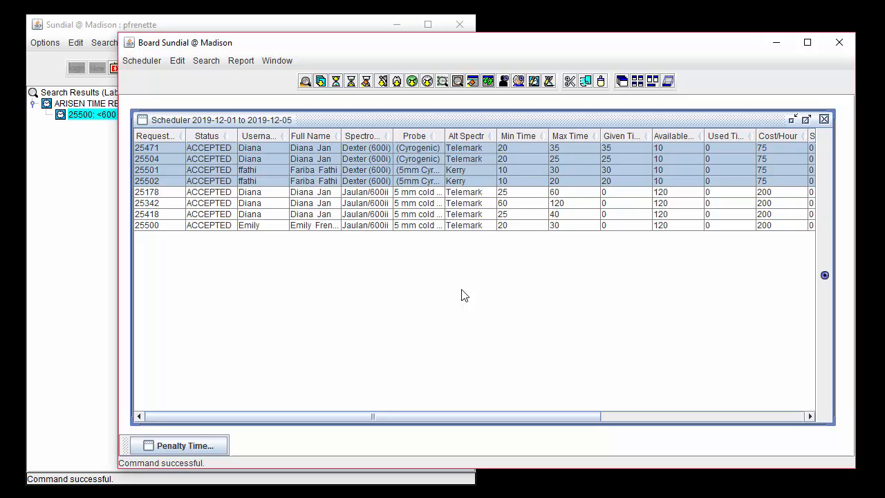
Try setting the given time of the four Jaulan/600ii requests to their maximum
click(468, 193)
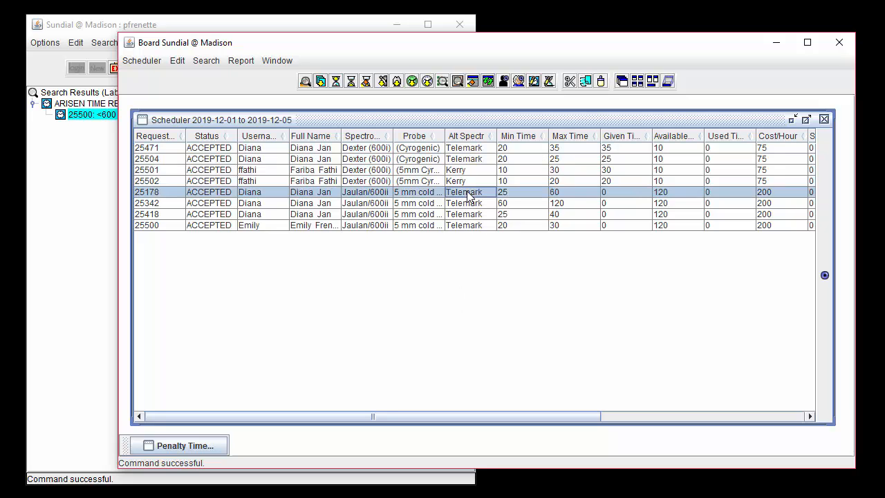
shift+click(470, 226)
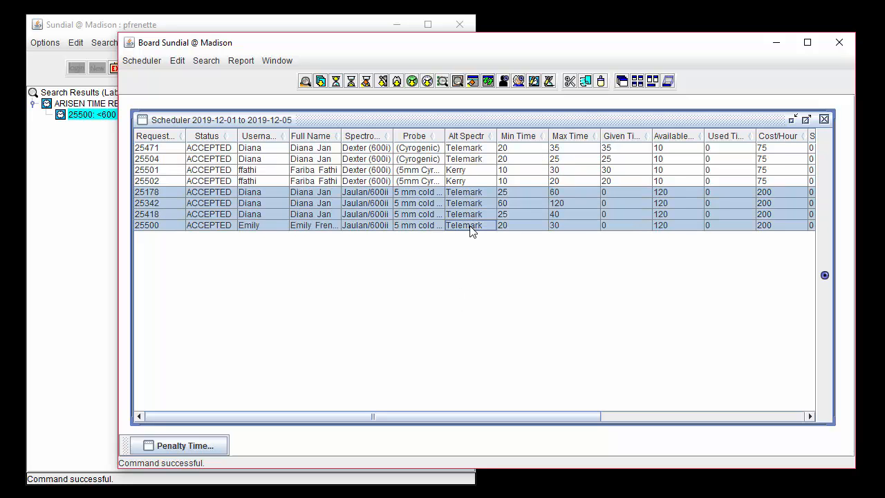
click(178, 61)
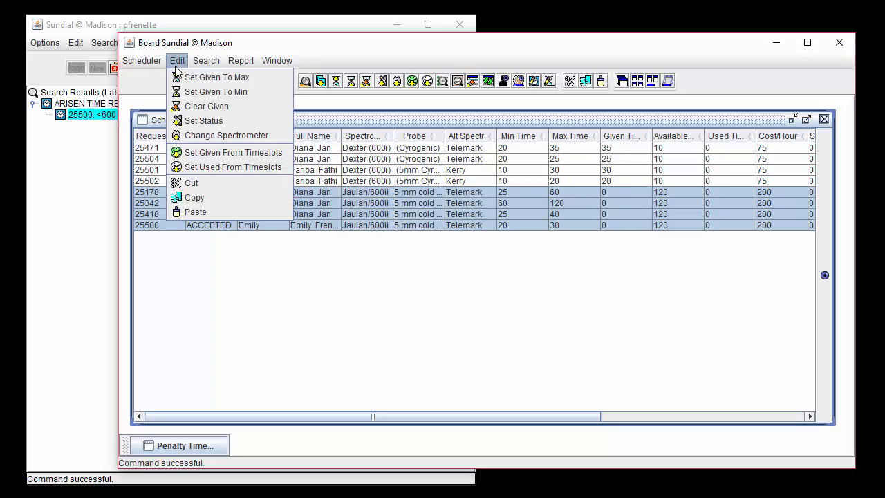
click(264, 77)
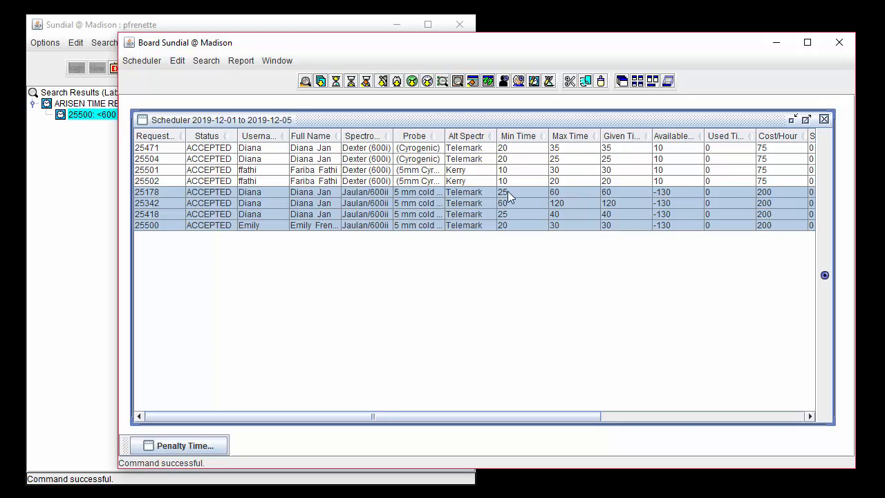
Try the minimum given time on the four Jaulan/600ii requests and clear their given time
click(177, 60)
click(214, 91)
click(173, 61)
click(226, 108)
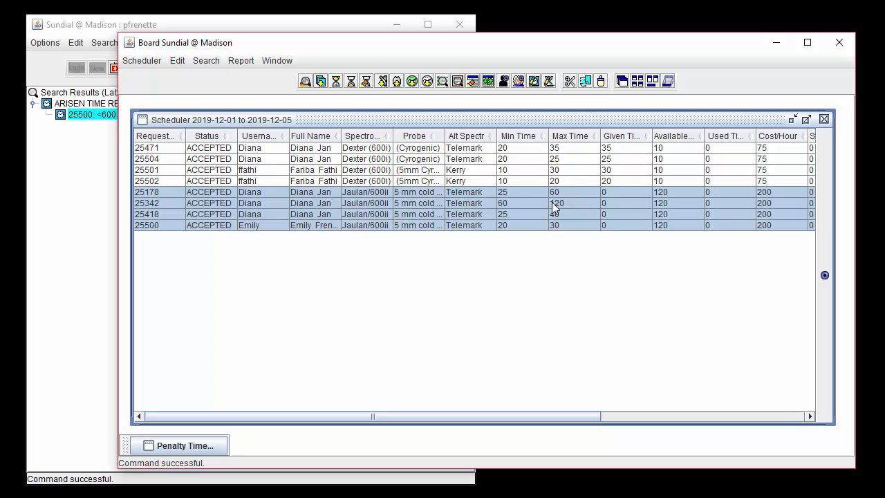
Set the given time of the Jaulan/600ii request with the 120-hour maximum to 70
click(618, 204)
double_click(616, 204)
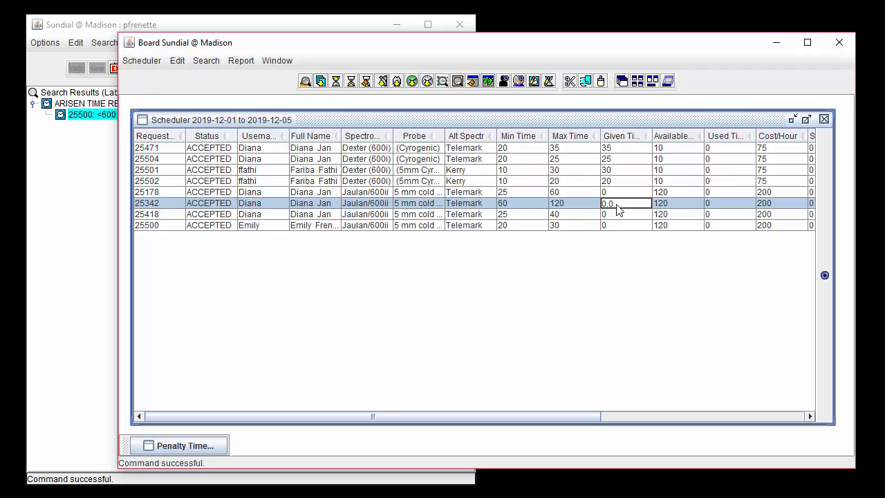
key(BackSpace)
key(BackSpace)
key(BackSpace)
text(70)
click(609, 192)
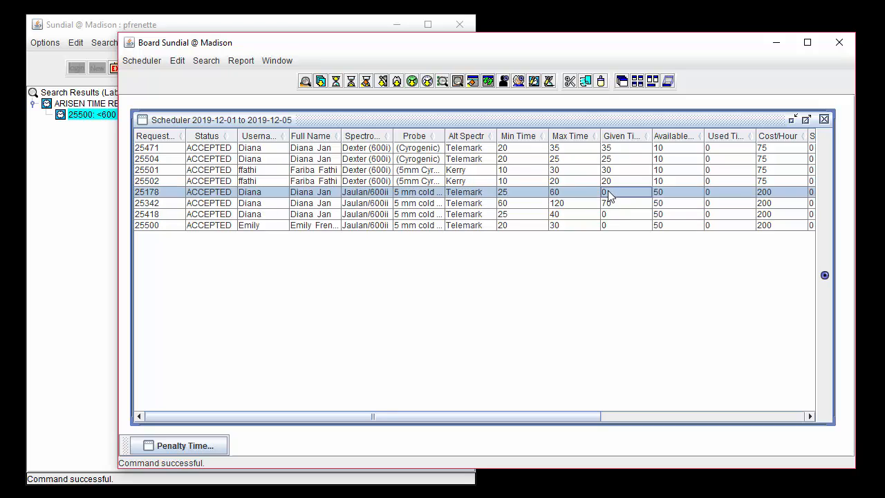
Set the given time of the Jaulan/600ii requests with 60-hour and 40-hour maximums to their minimum of 25
click(351, 82)
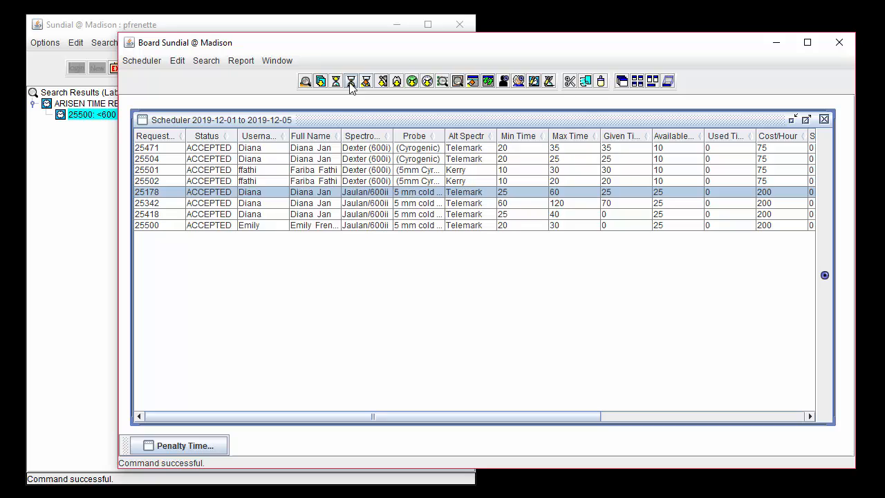
click(456, 214)
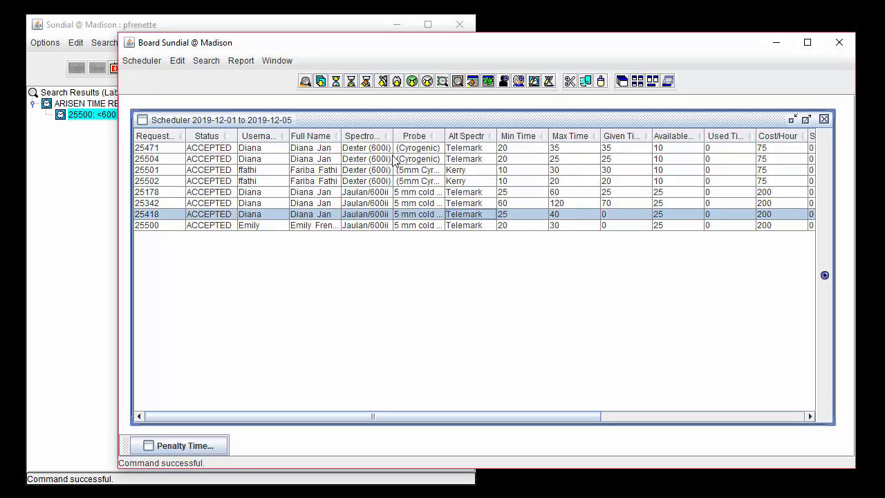
click(351, 81)
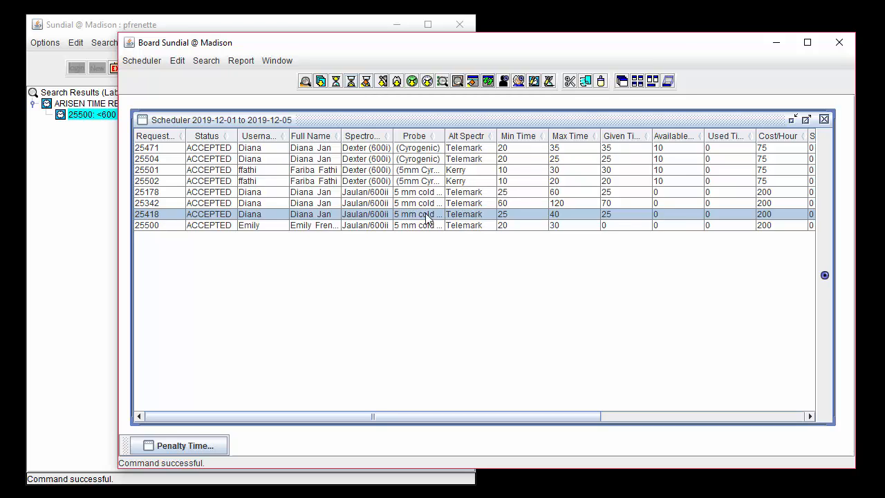
Change the spectrometer of the Jaulan/600ii request with the 30-hour maximum to Telemark (Bruker Avance III 750 MHz) with the 5 mm Cold (Varian) probe
click(493, 228)
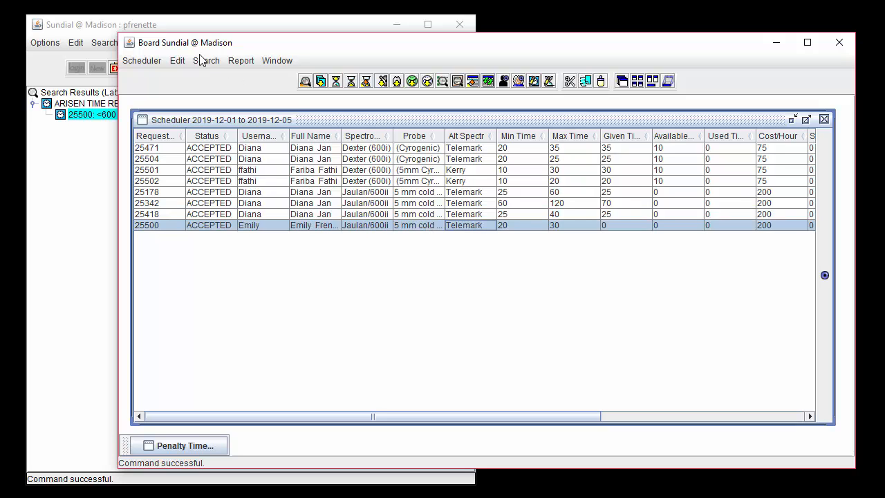
click(177, 61)
click(268, 134)
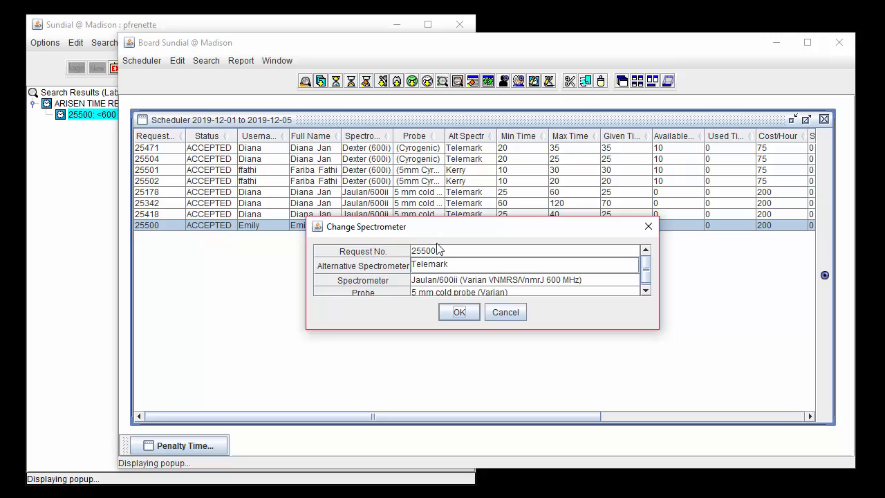
click(482, 280)
click(477, 362)
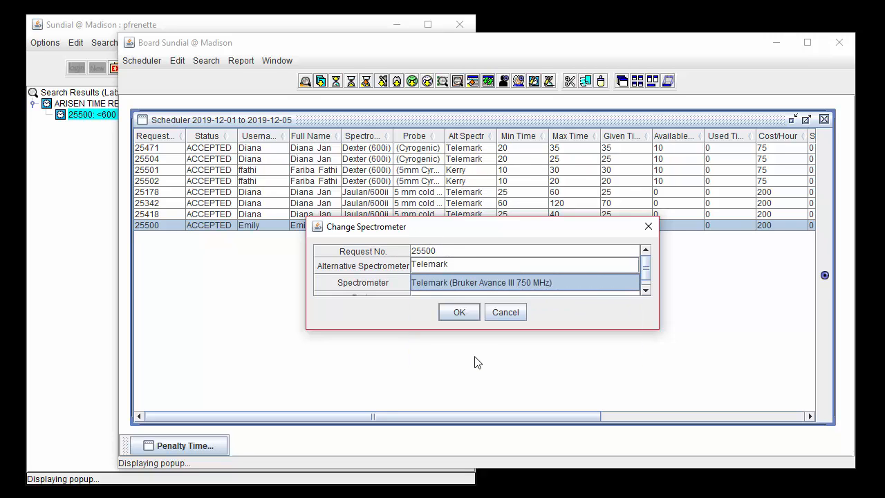
scroll(440, 283, down, 1)
click(442, 291)
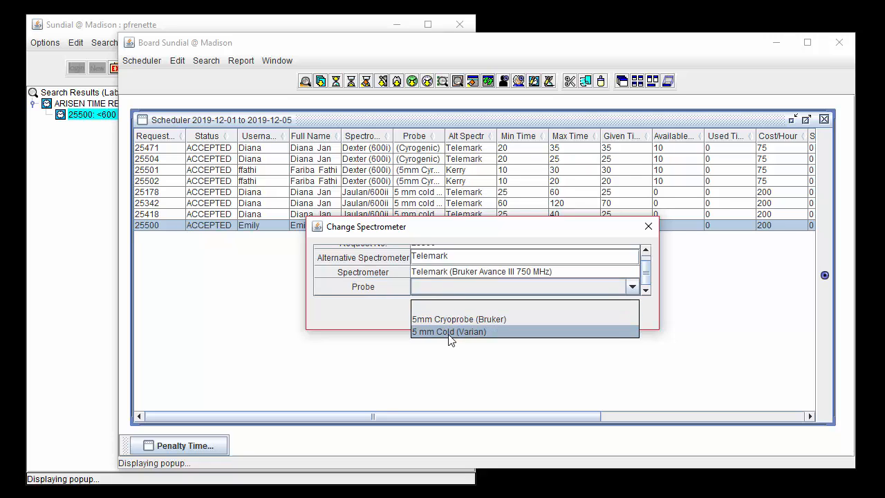
click(451, 332)
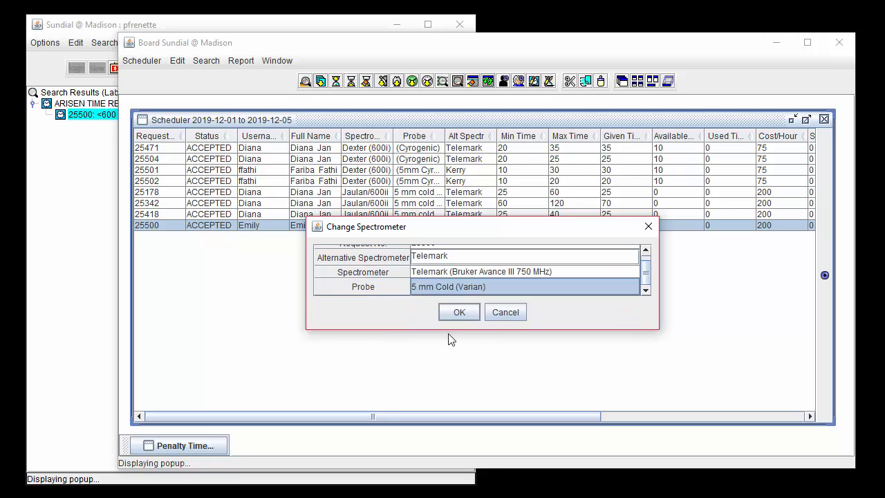
Set the request's alternative spectrometer to Jaulan and apply the spectrometer change
double_click(455, 256)
key(BackSpace)
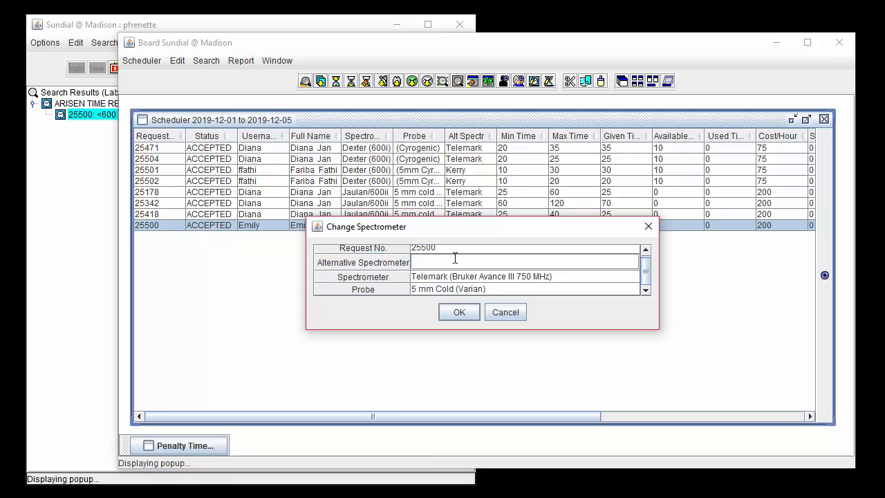
text(Jaulan)
click(462, 312)
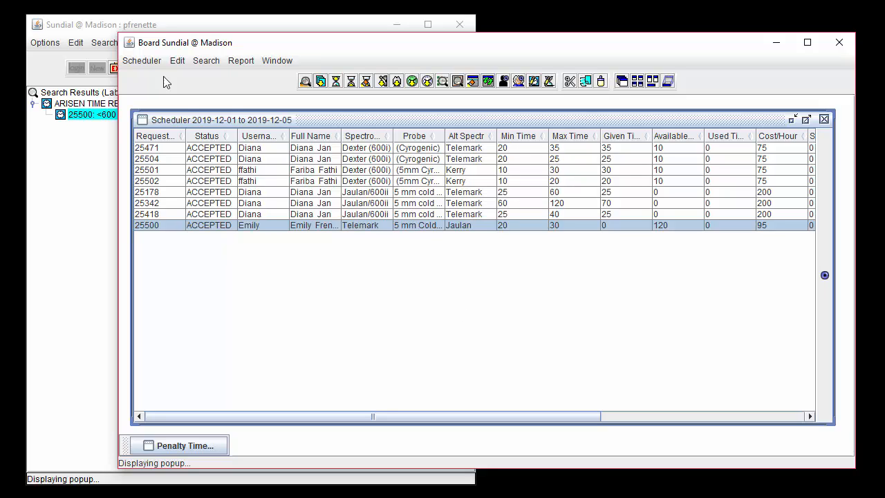
Update the time requests with the new given times and the spectrometer change
click(142, 61)
click(148, 89)
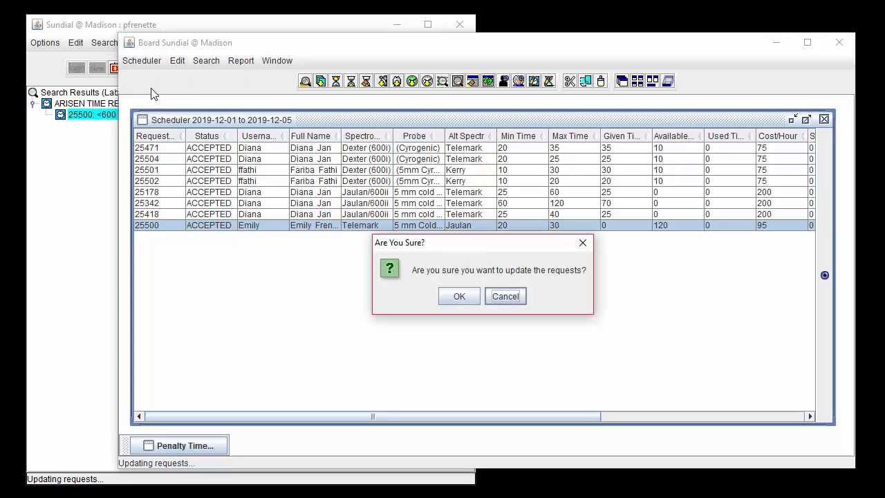
click(474, 295)
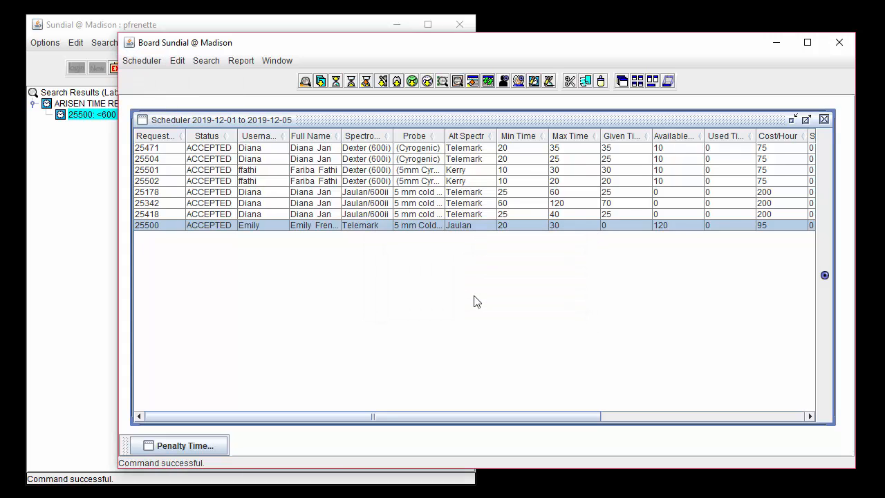
click(534, 22)
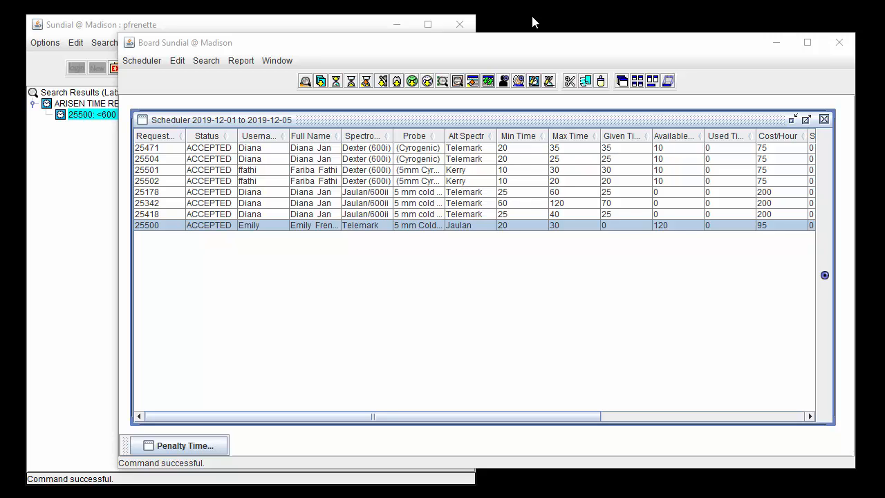
Set the given time from timeslots for the first Dexter (600i) request, and apply the same to all requests in the table
click(519, 147)
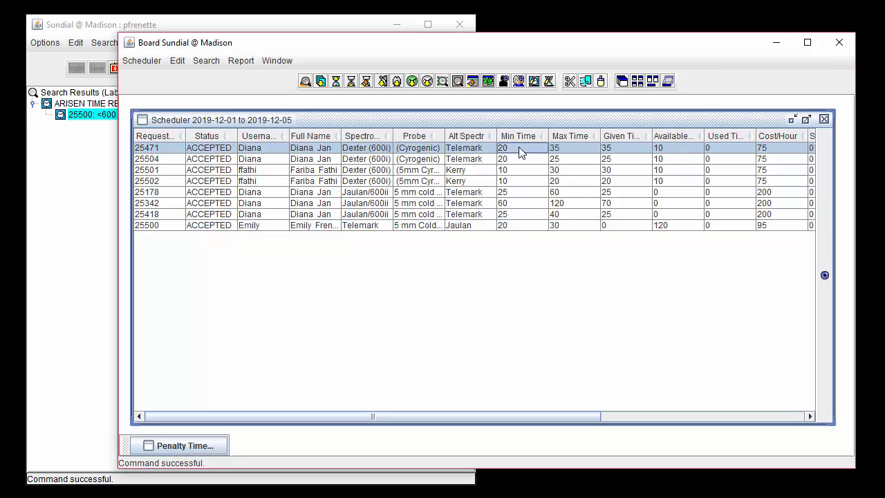
click(175, 63)
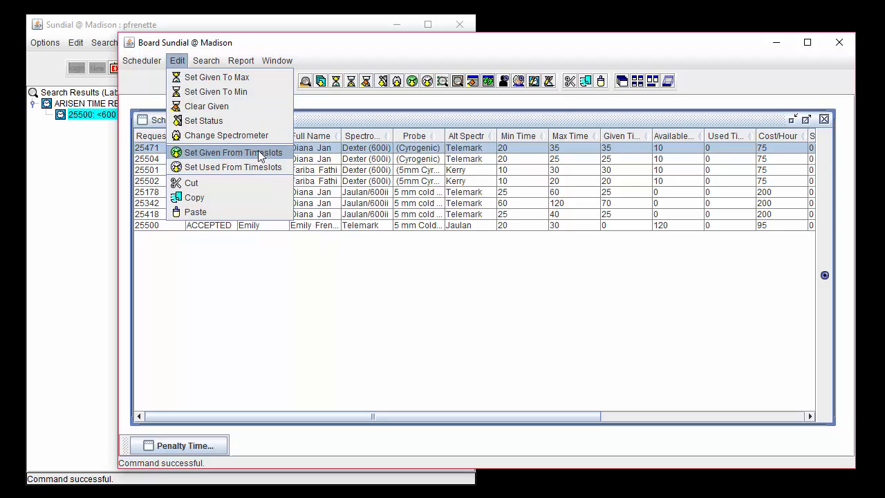
click(285, 152)
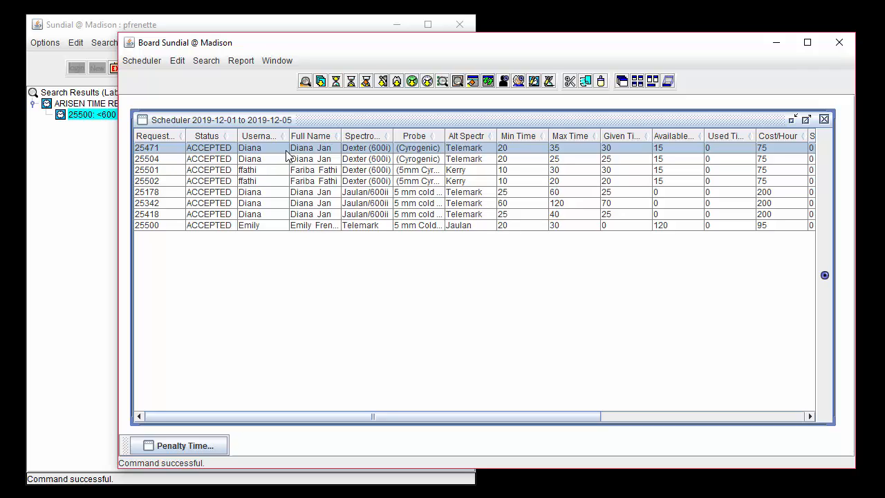
shift+click(317, 226)
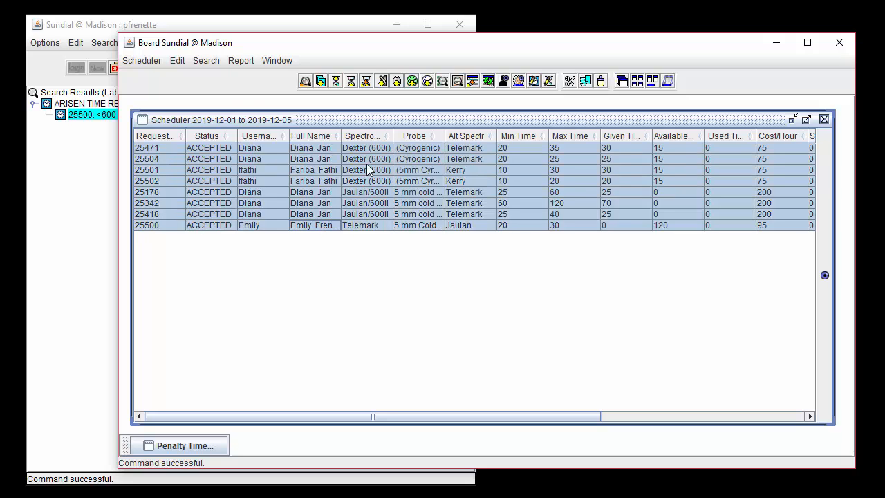
click(183, 61)
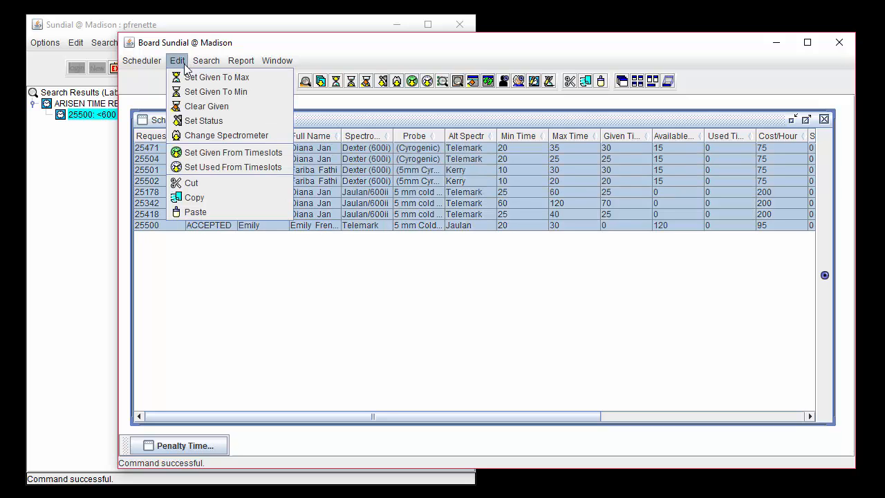
click(285, 153)
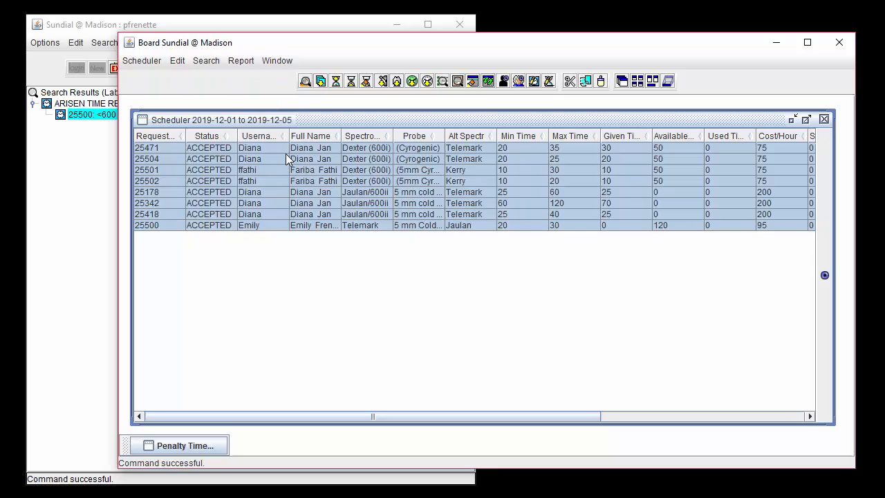
Update the time requests with the given times taken from the timeslots
click(142, 61)
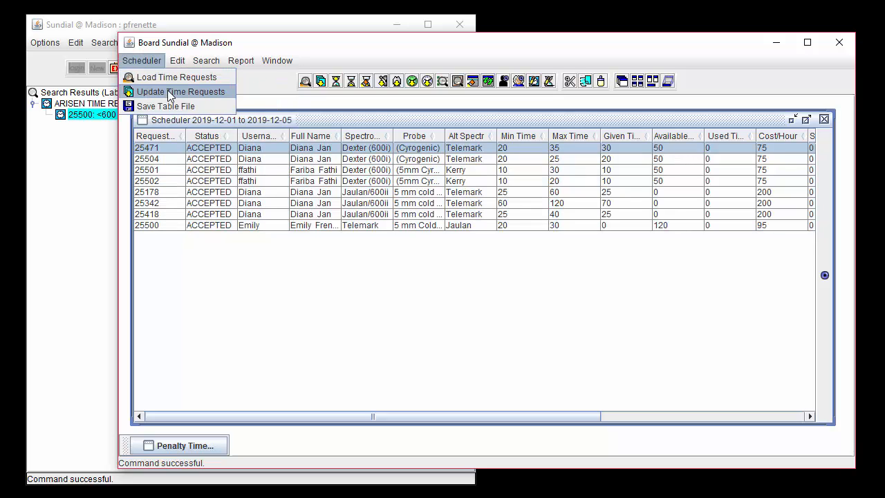
click(170, 95)
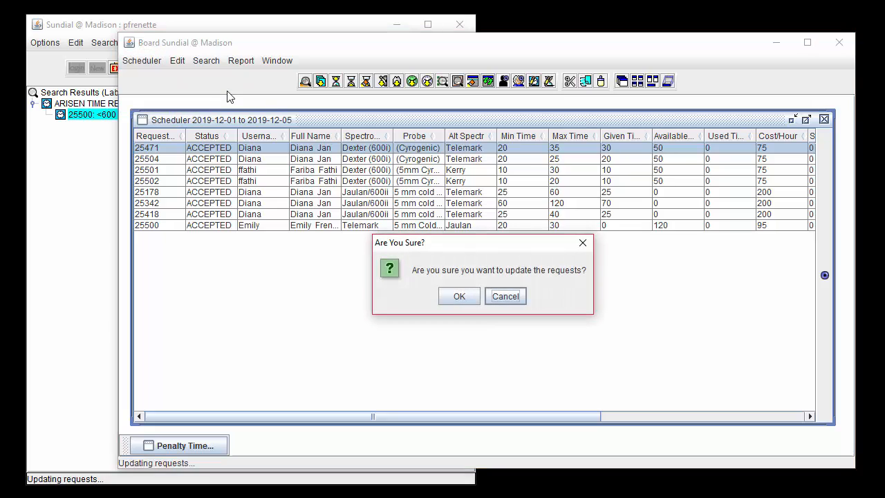
click(470, 298)
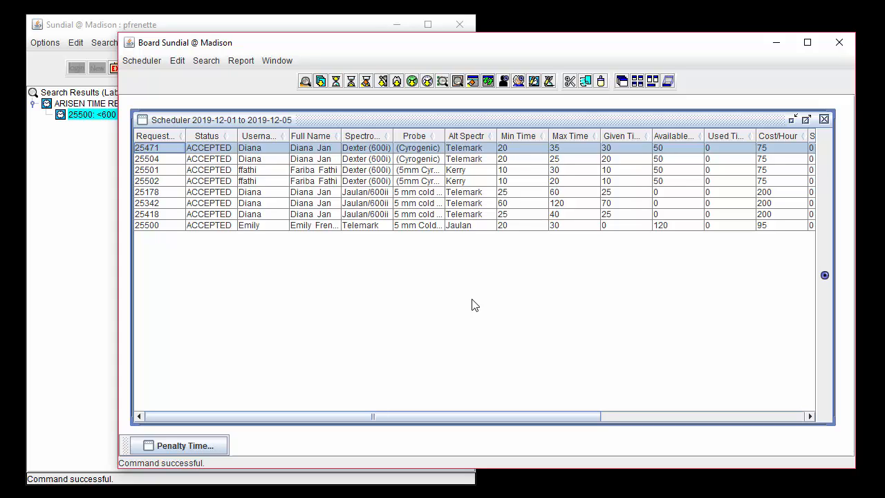
Set the used time from timeslots for all requests in the scheduler table
shift+click(365, 227)
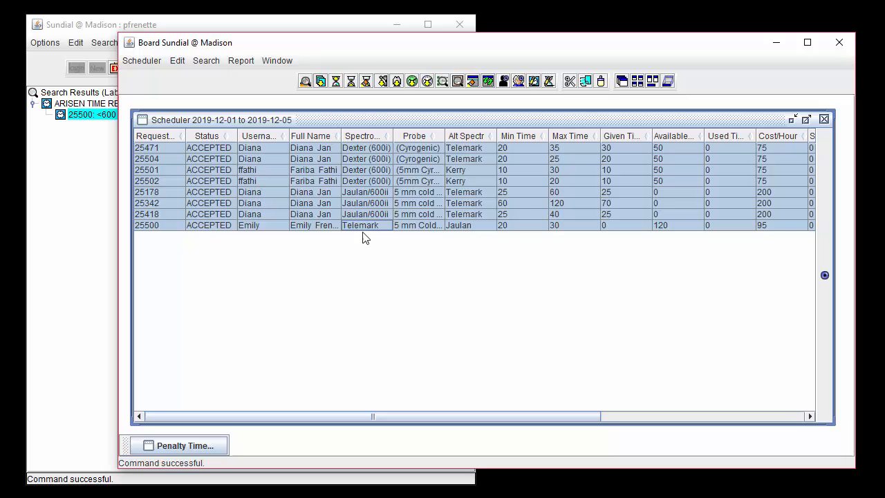
click(177, 61)
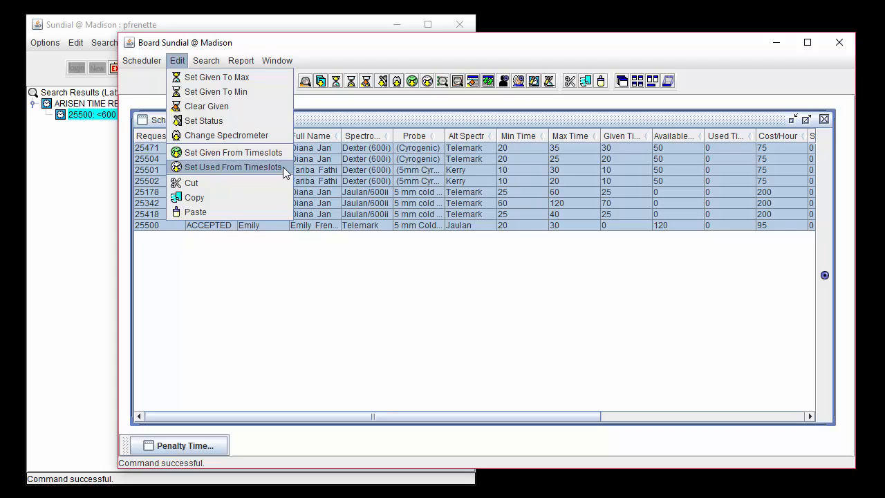
click(235, 167)
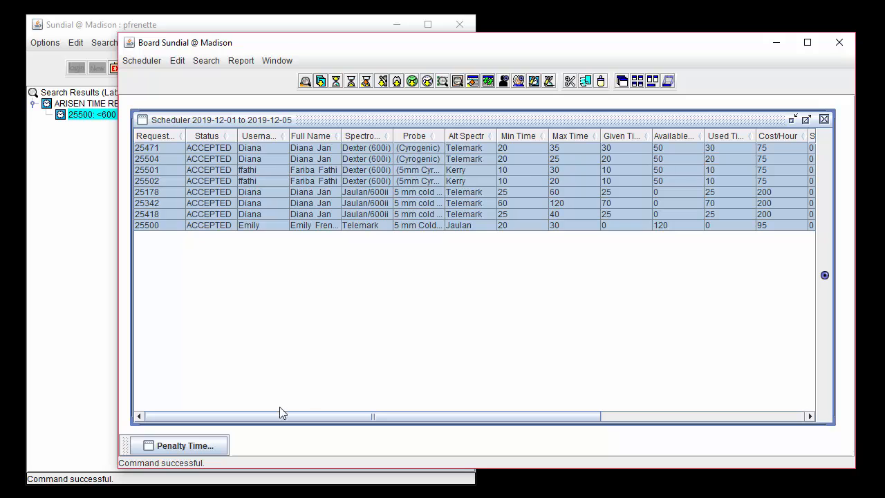
Check the penalty timeslots report for 2017-11-01 to 2017-11-30 and minimize it again
click(206, 444)
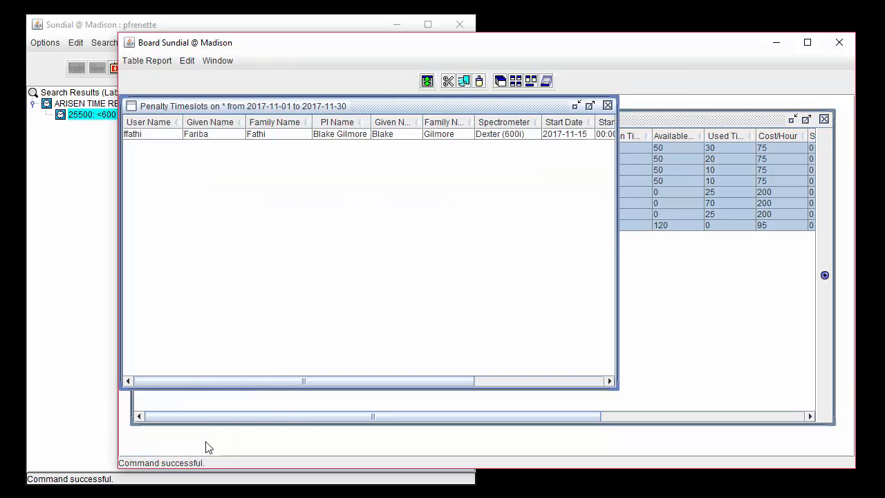
scroll(346, 277, right, 3)
click(576, 105)
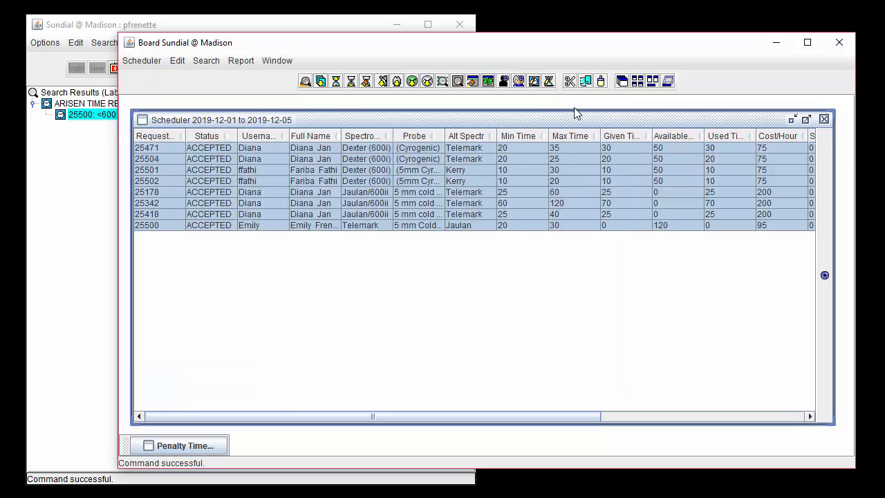
Set the used time of the Dexter (600i) request with alternative Kerry and a 30-hour maximum to 19
double_click(719, 170)
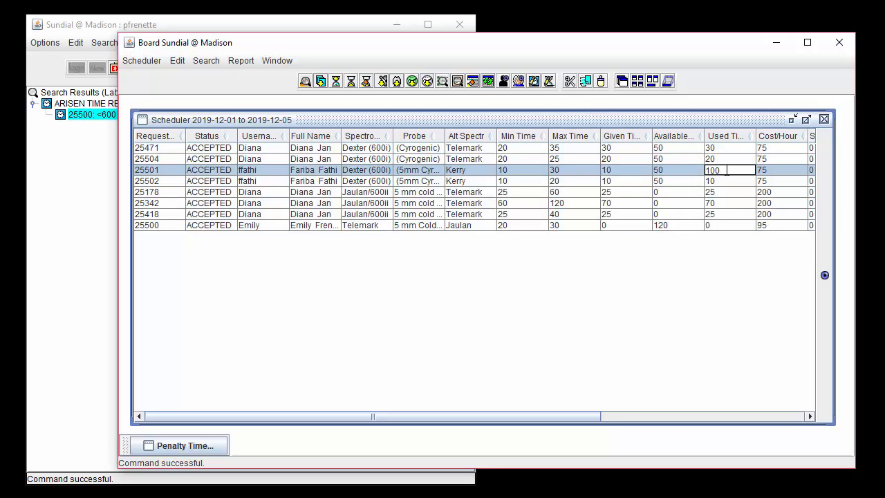
key(BackSpace)
text(9.)
Set the surcharge of the Dexter (600i) request with alternative Kerry and a 20-hour maximum to 250
click(781, 181)
key(Right)
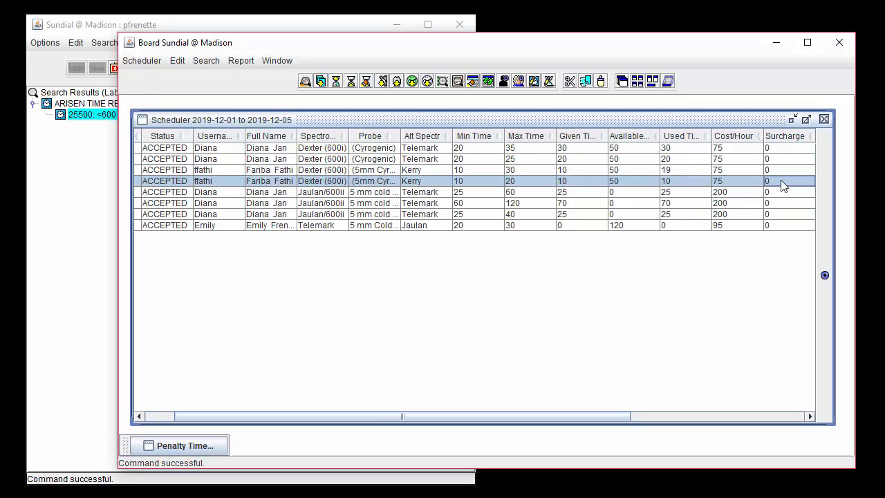
text(2)
key(BackSpace)
key(BackSpace)
text(250)
key(Return)
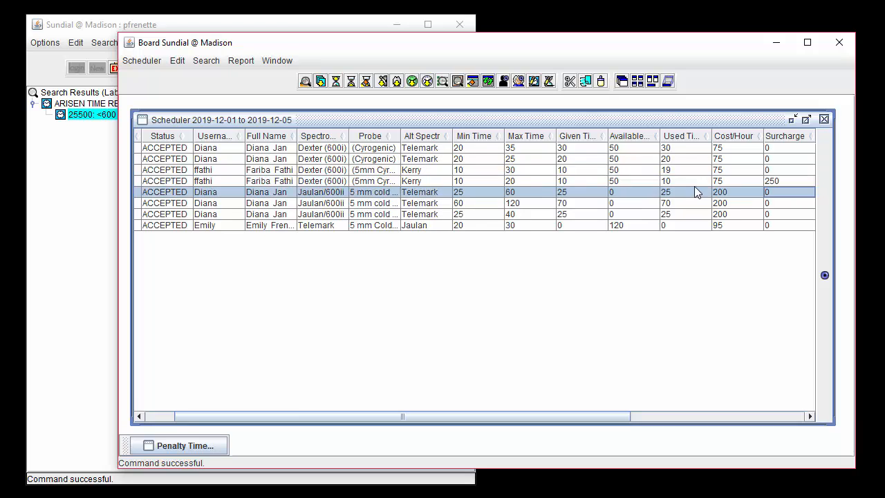
Update the time requests with the used times and the surcharge
click(142, 61)
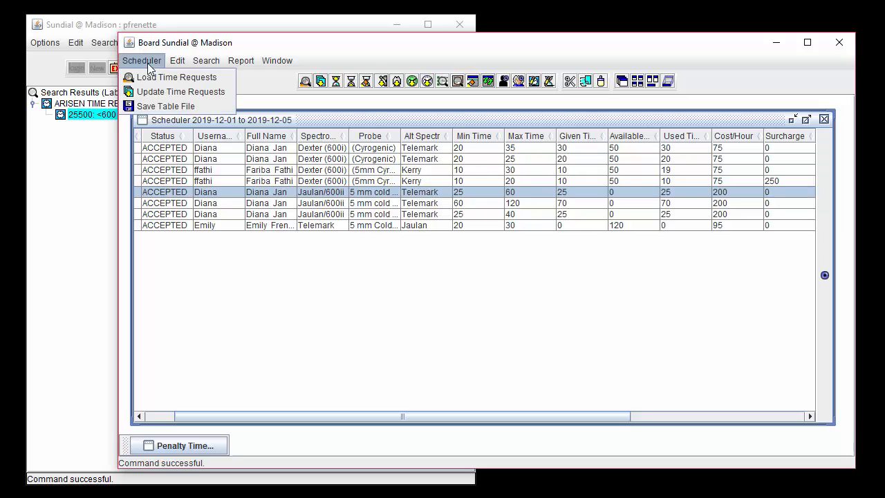
click(222, 103)
click(455, 295)
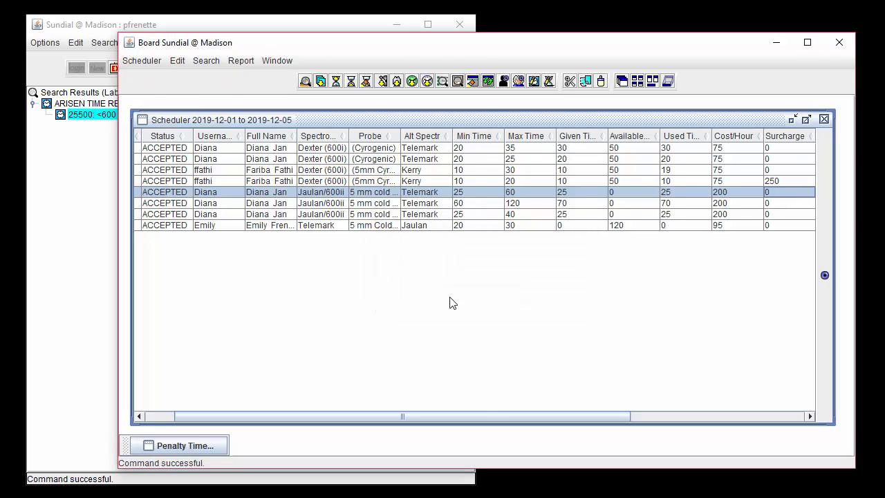
Look up the Billings report among the Time Request reports in the main Sundial window and return to the scheduler
click(136, 45)
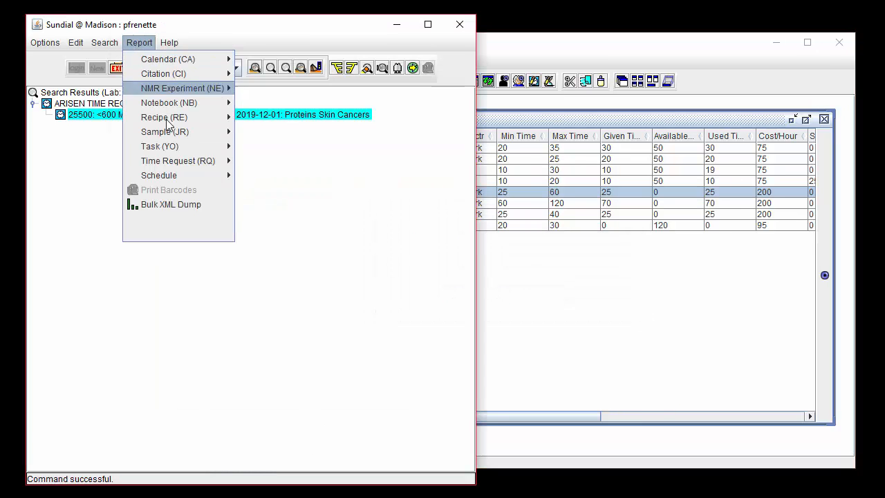
mouse_move(189, 160)
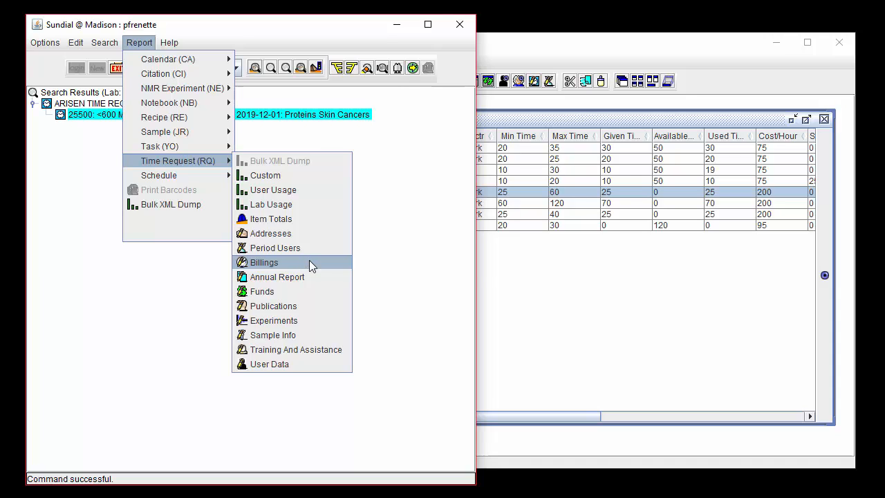
click(486, 270)
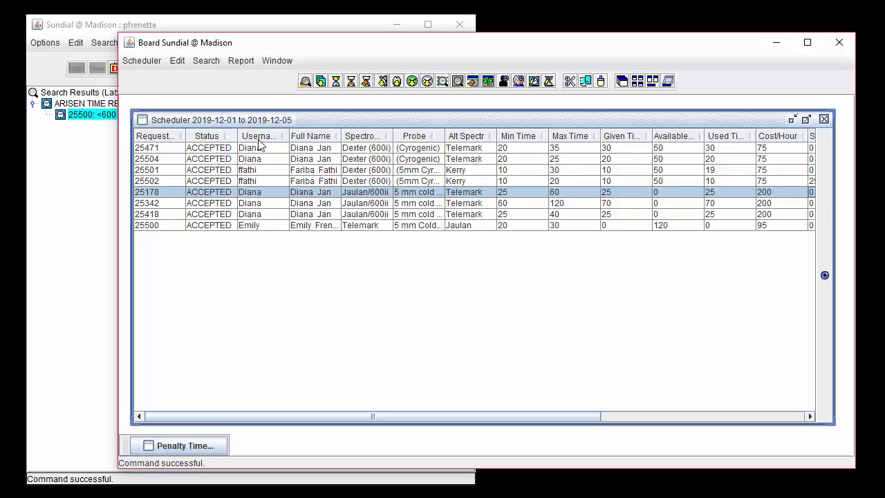
Sort the scheduler table by full name
click(285, 138)
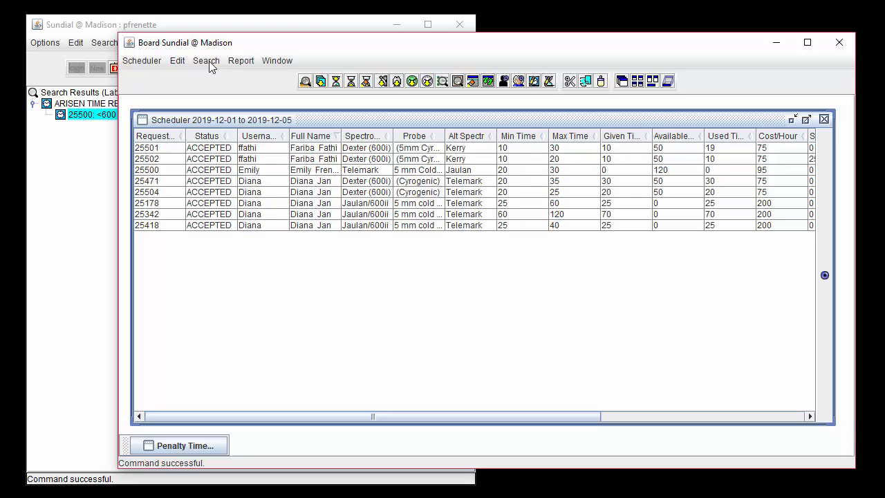
Search the scheduler by user and spectrometer for all users' Dexter (600i) requests, with the previous selection cleared
click(208, 60)
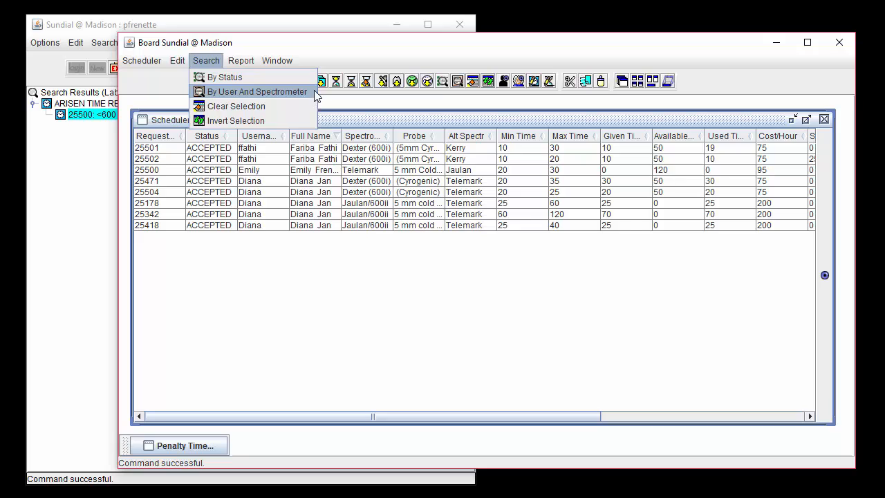
click(314, 92)
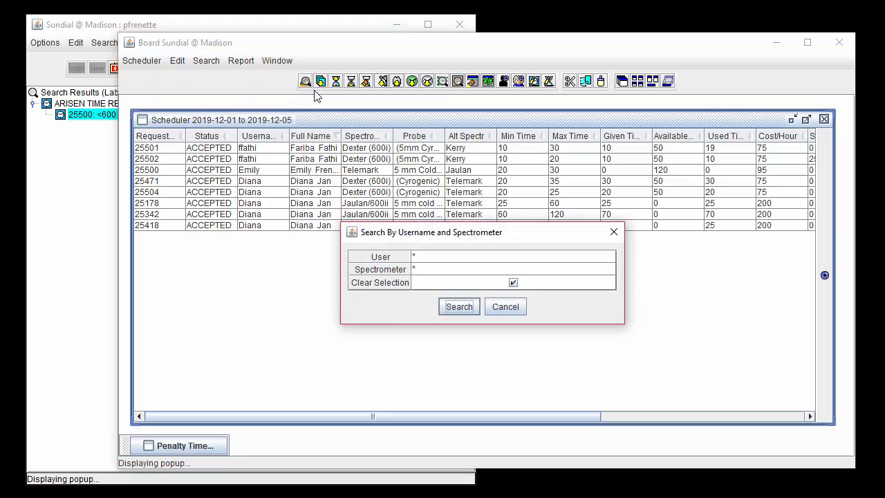
click(453, 267)
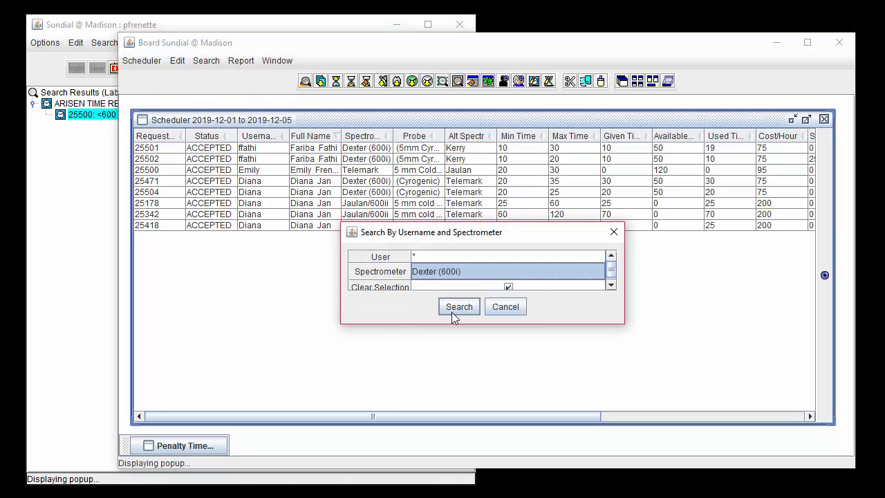
click(452, 312)
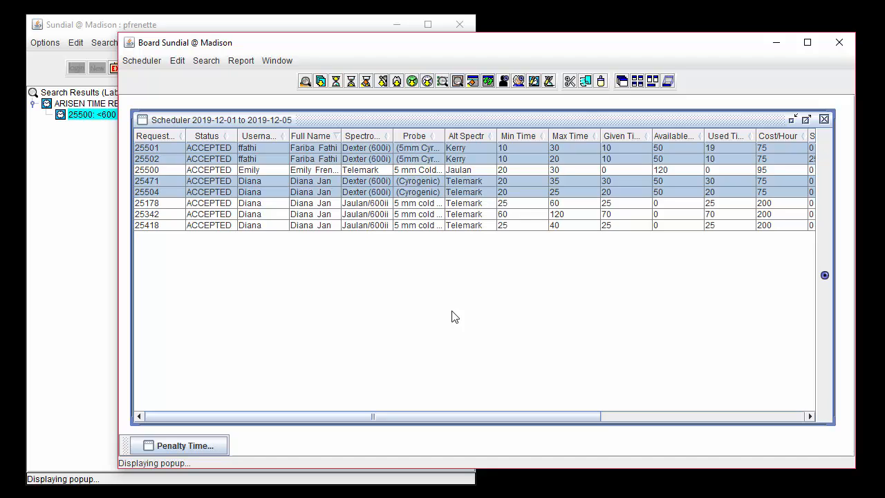
Invert the selection of time requests in the scheduler table and clear the selection
click(488, 81)
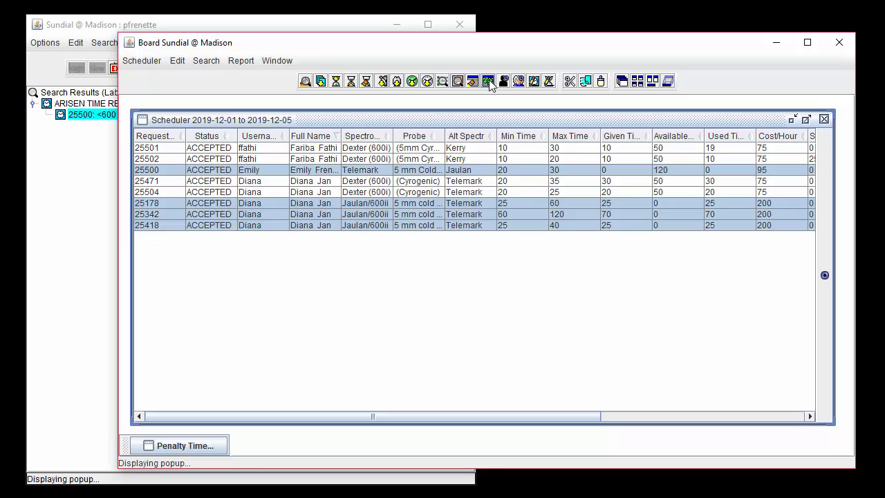
click(206, 60)
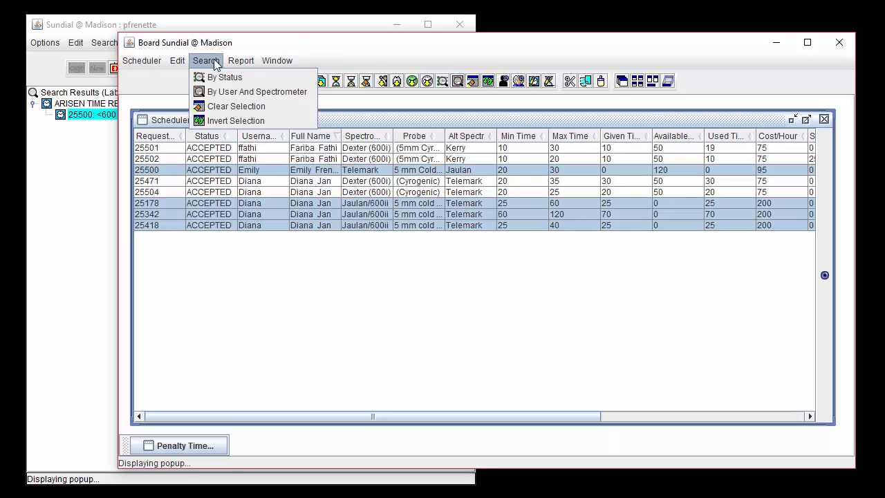
click(281, 106)
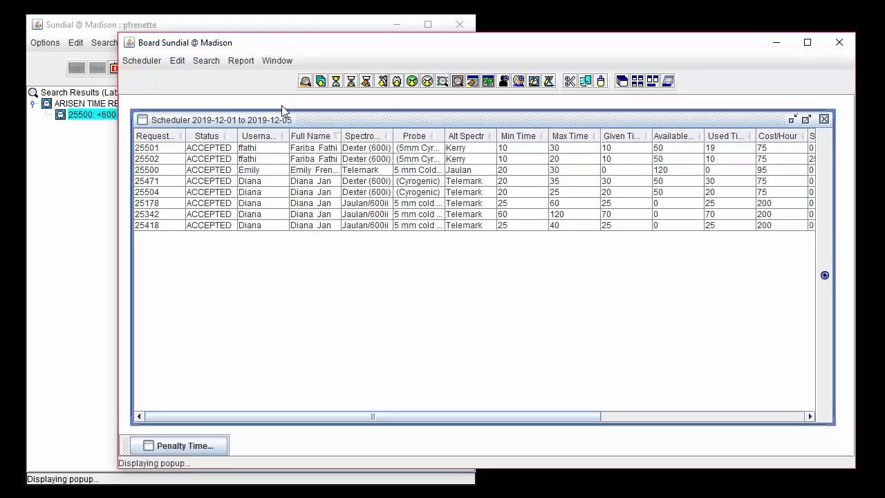
View the user info and the PI info for the Dexter (600i) request with alternative Kerry and a 30-hour maximum
click(347, 149)
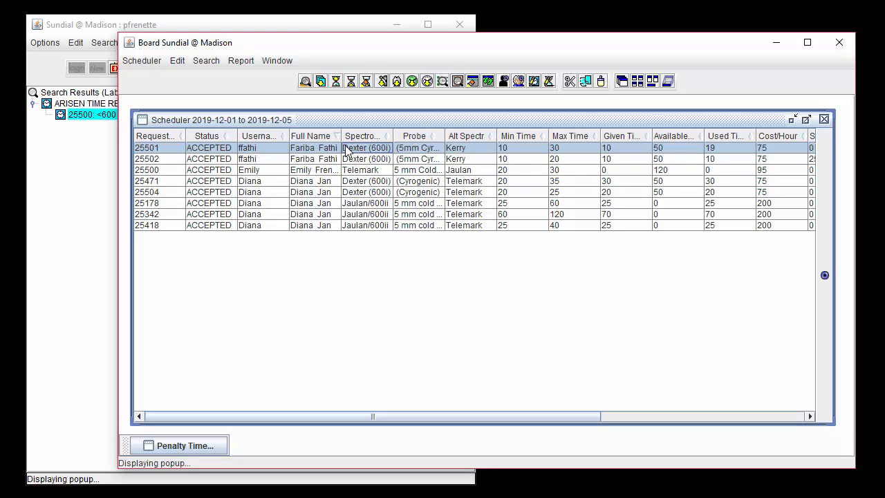
click(504, 81)
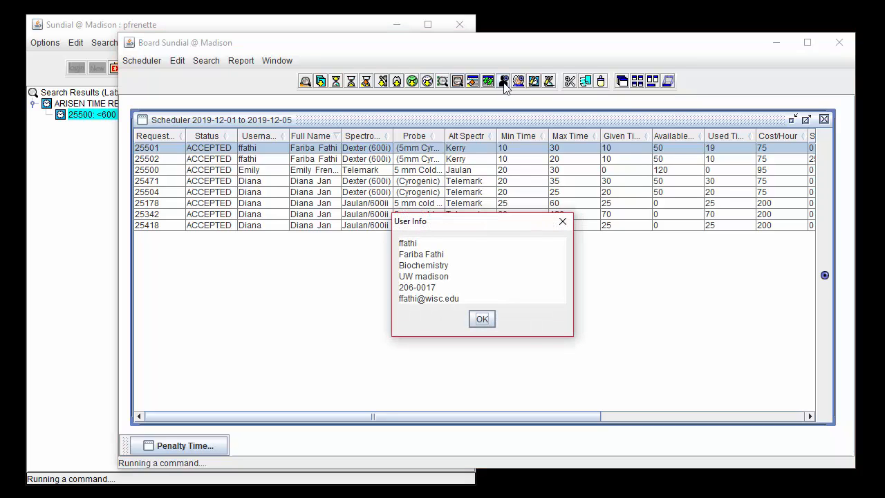
click(482, 320)
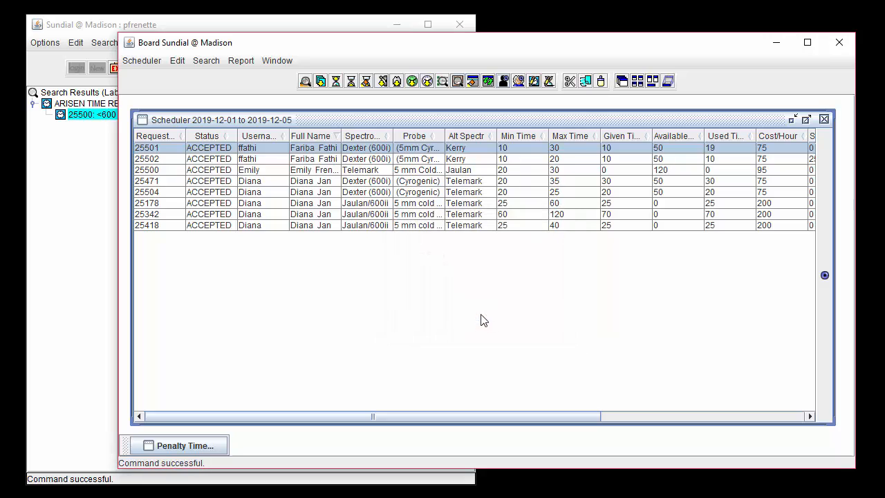
click(518, 81)
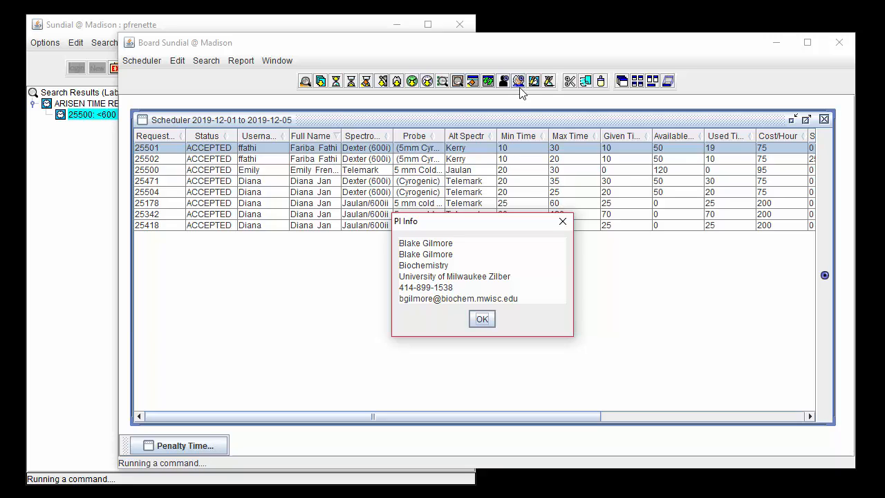
click(563, 222)
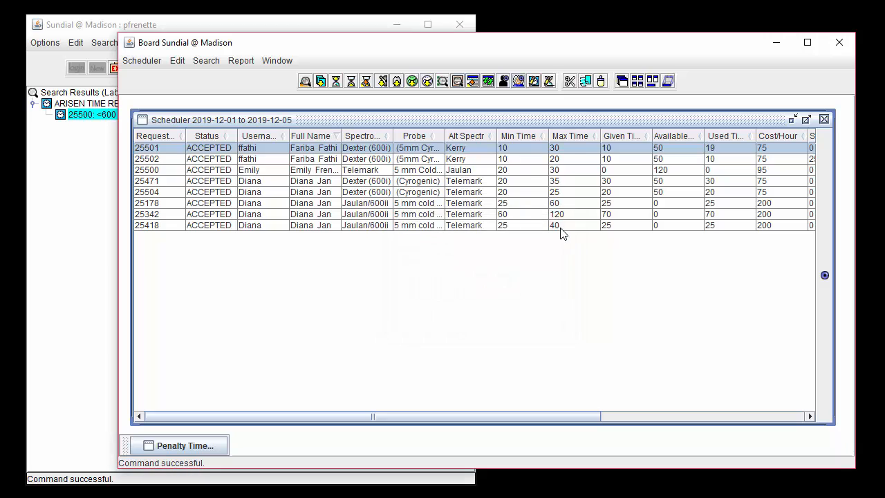
Report the time request history of the 35-hour-maximum Dexter (600i) request's user from 2018-12-01 to 2019-12-05, and minimize the report
click(514, 182)
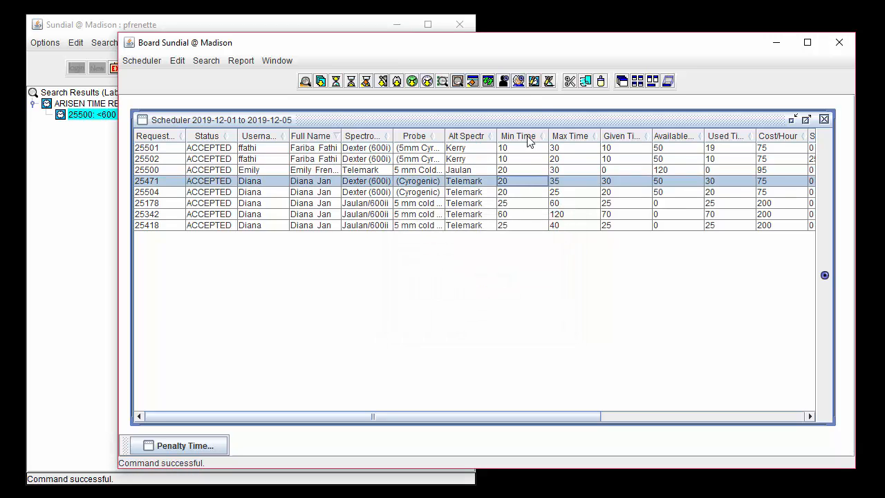
click(535, 82)
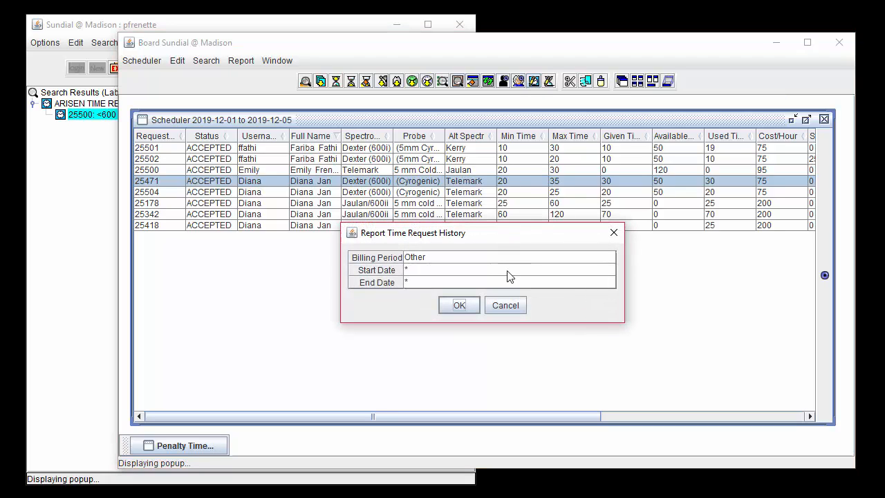
click(435, 264)
click(443, 287)
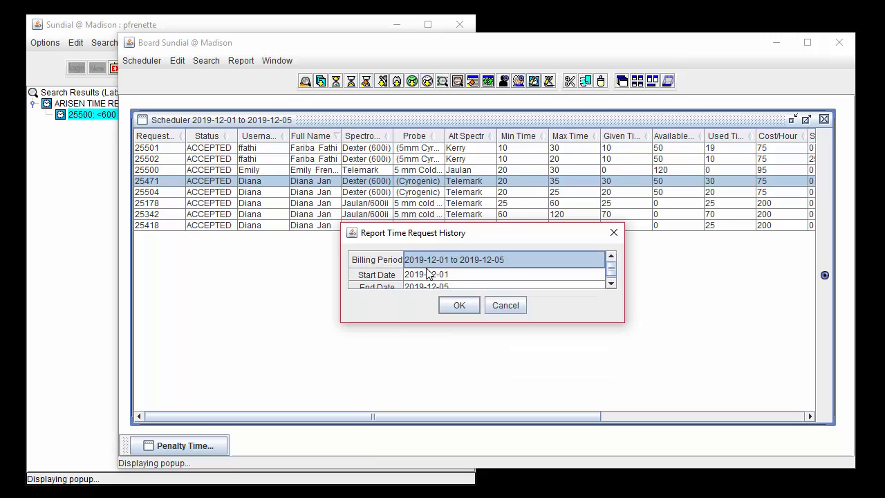
click(429, 274)
click(480, 271)
key(BackSpace)
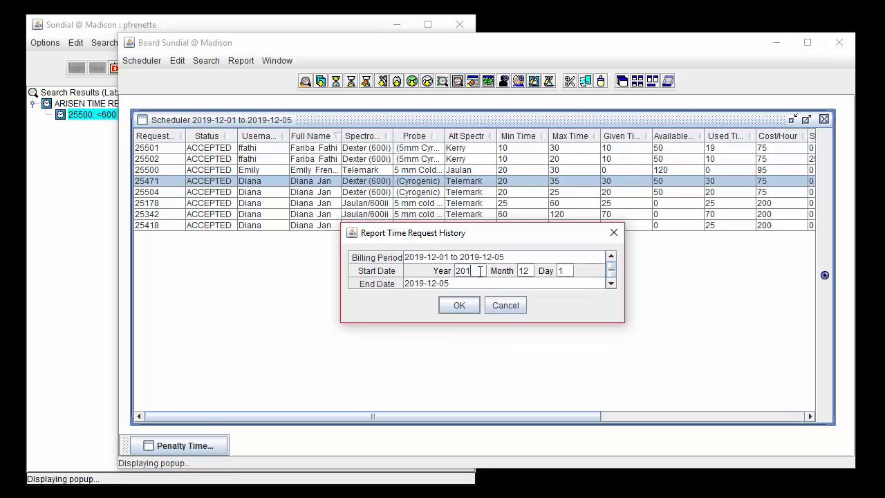
text(8)
click(461, 305)
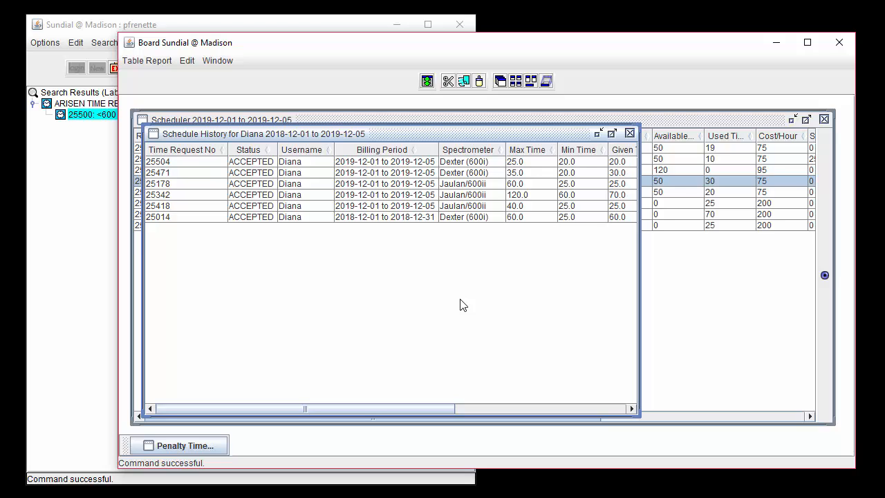
click(598, 134)
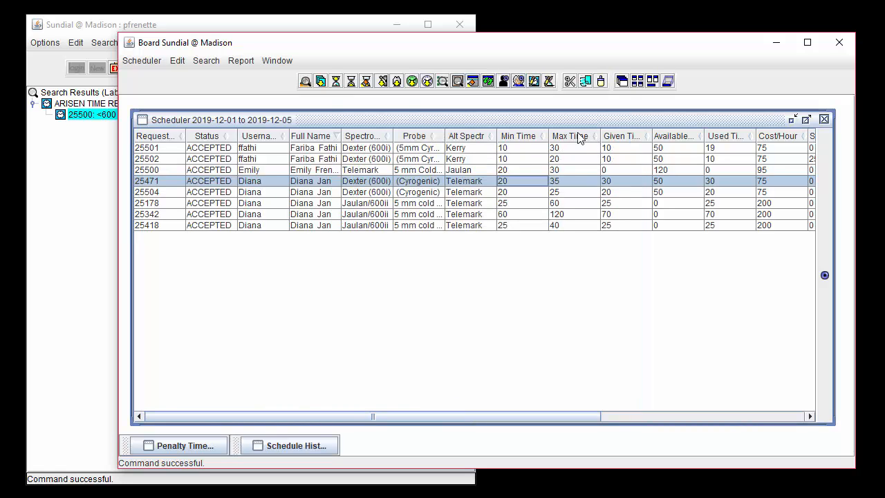
View the Totals report for the scheduler's spectrometers and close it
click(242, 61)
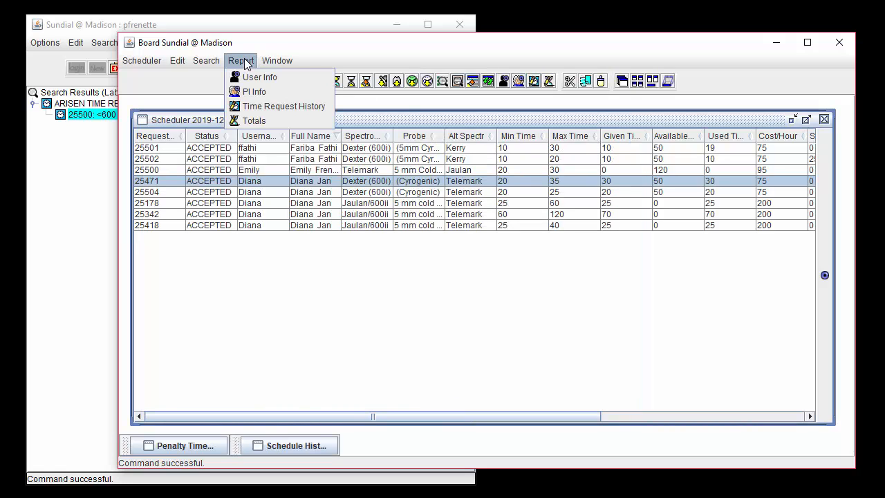
click(278, 121)
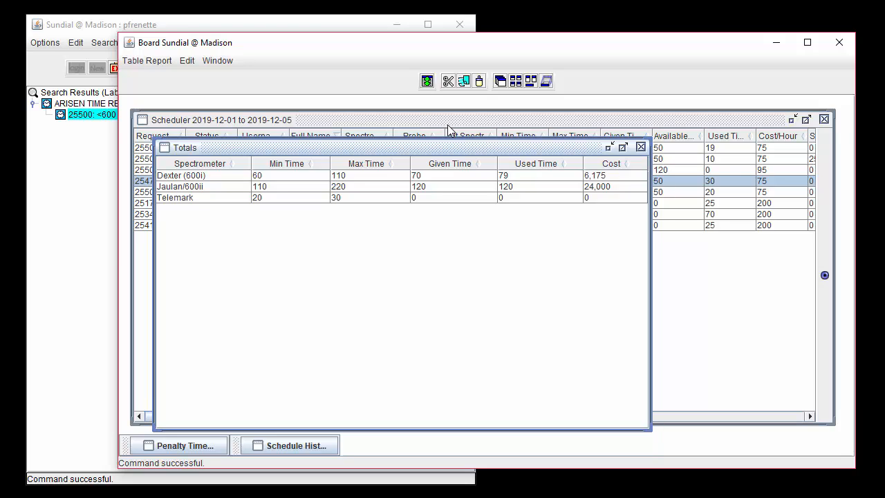
click(641, 147)
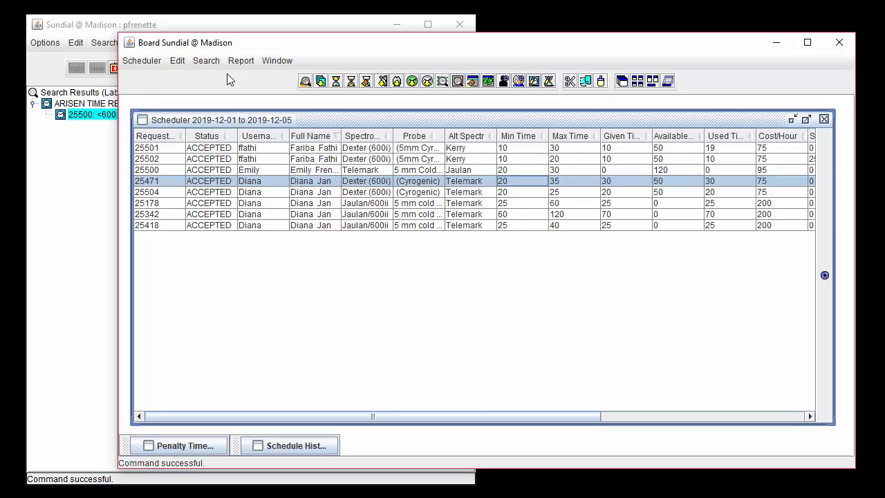
Start saving the scheduler table for 2019-12-01 to 2019-12-05 as a table file
click(160, 61)
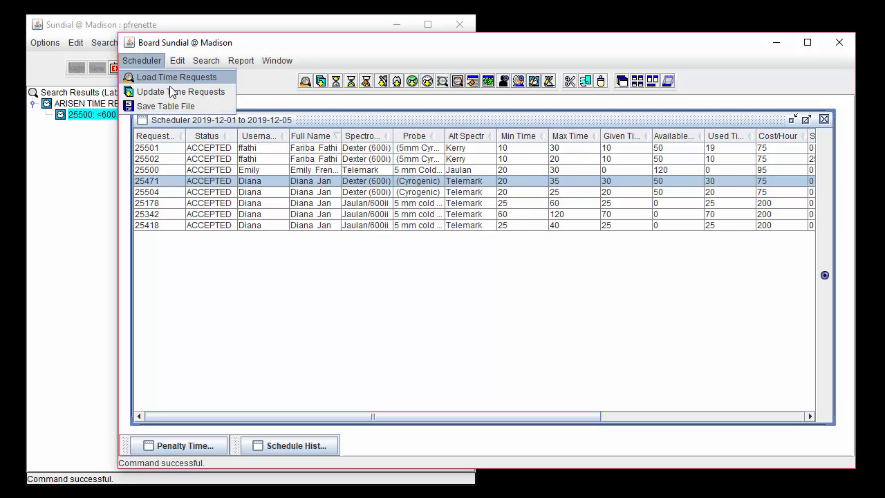
click(212, 105)
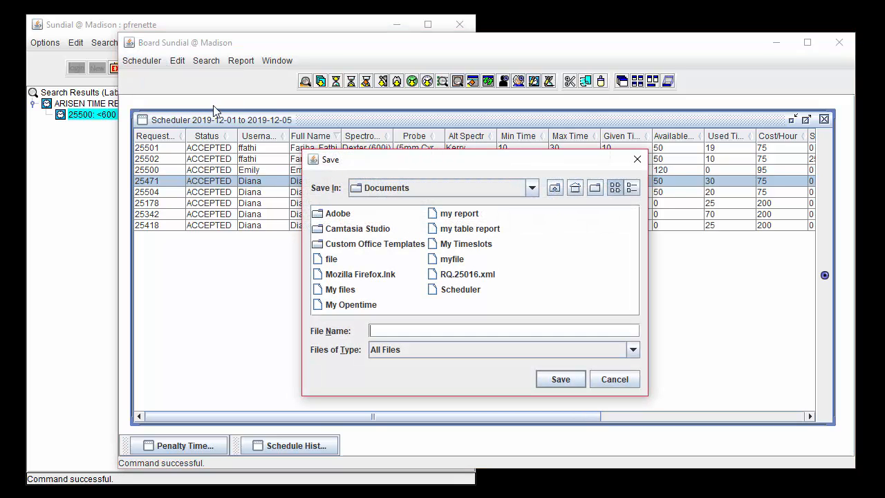